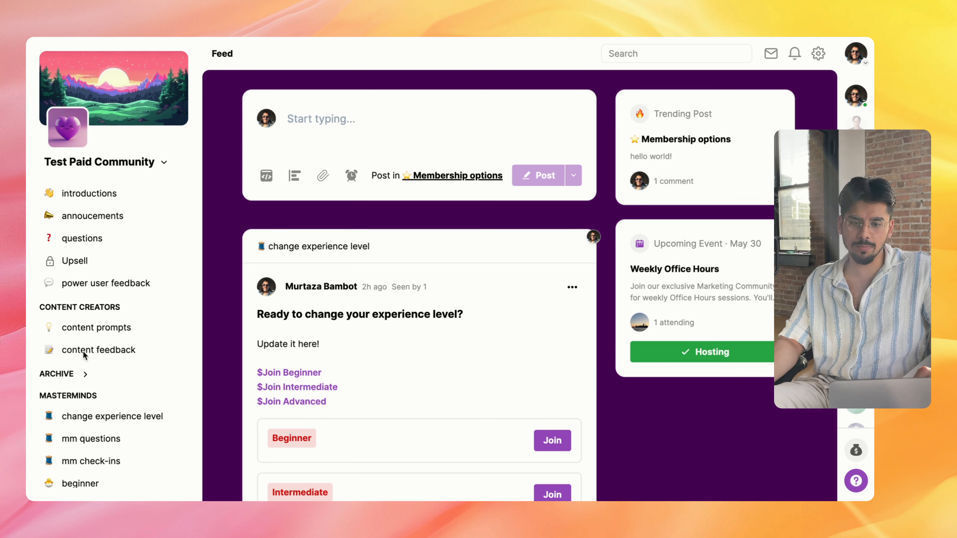
Step: Look through the community's courses, docs and upcoming events to see which content exists
scroll(138, 327, "up", 3)
scroll(138, 325, "up", 4)
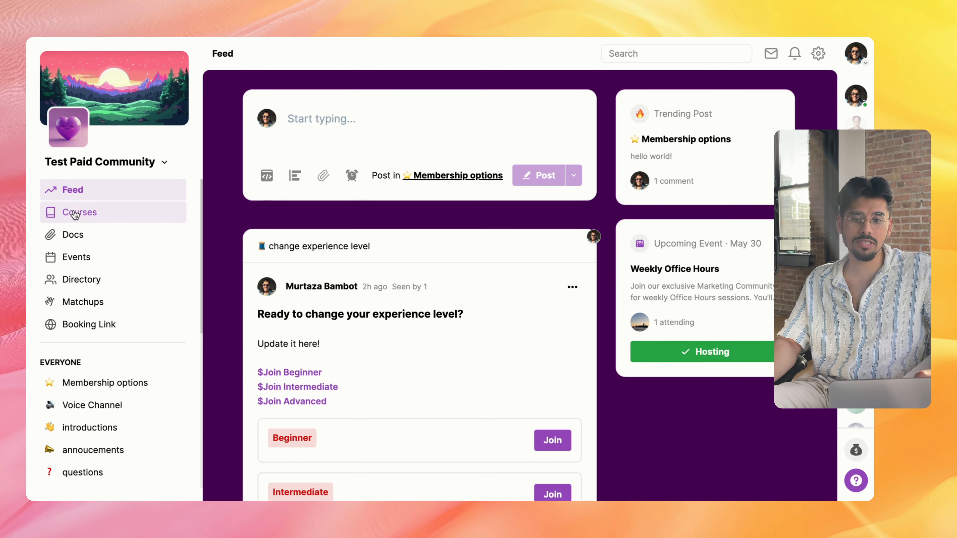
left_click(84, 213)
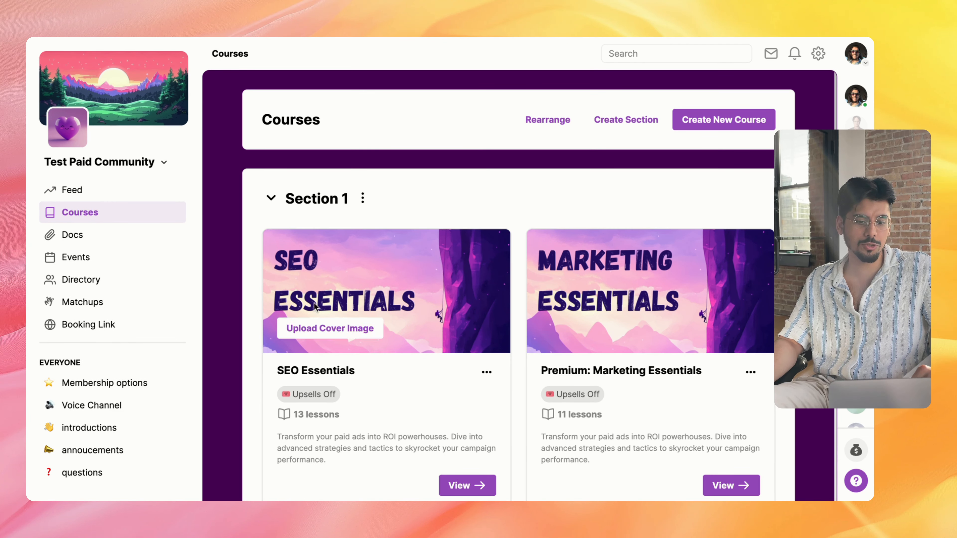
left_click(120, 243)
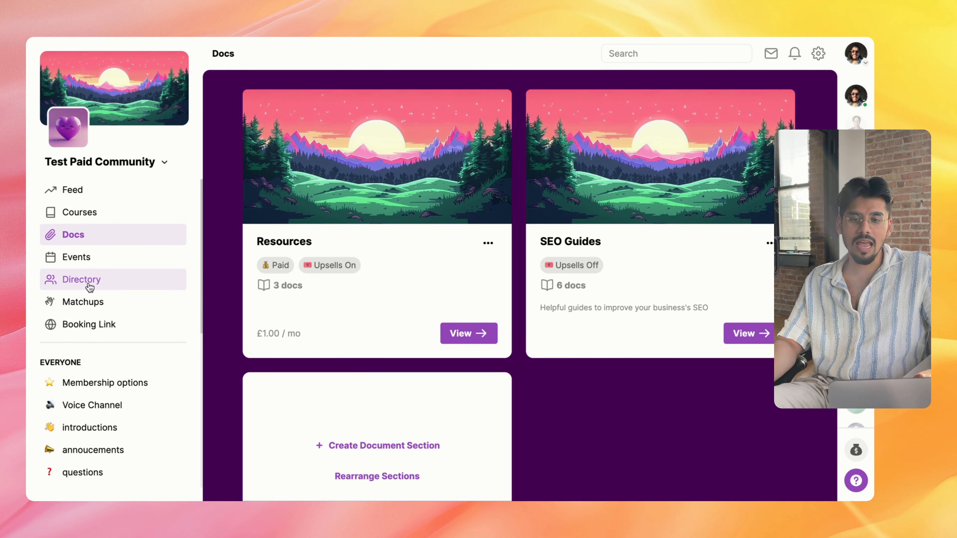
left_click(78, 266)
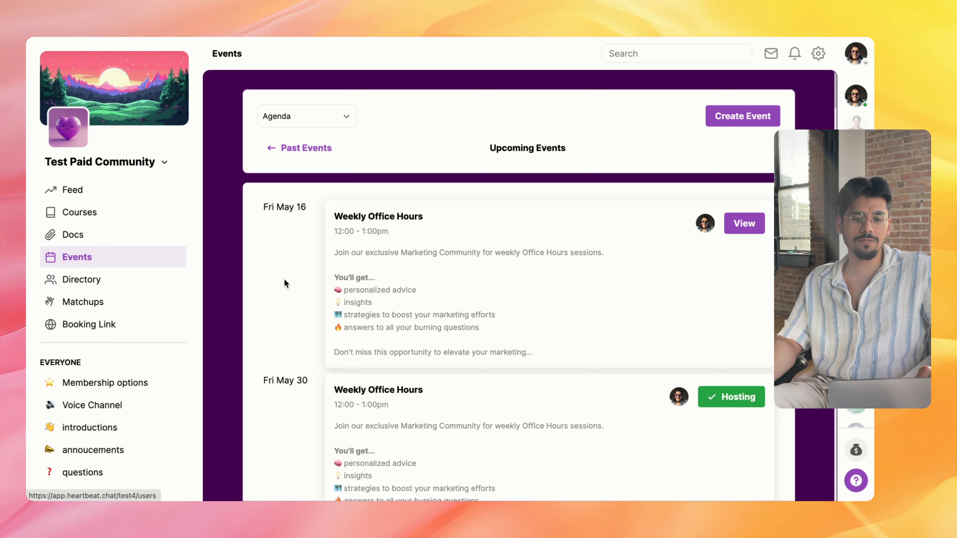
scroll(285, 281, "down", 6)
scroll(285, 283, "down", 5)
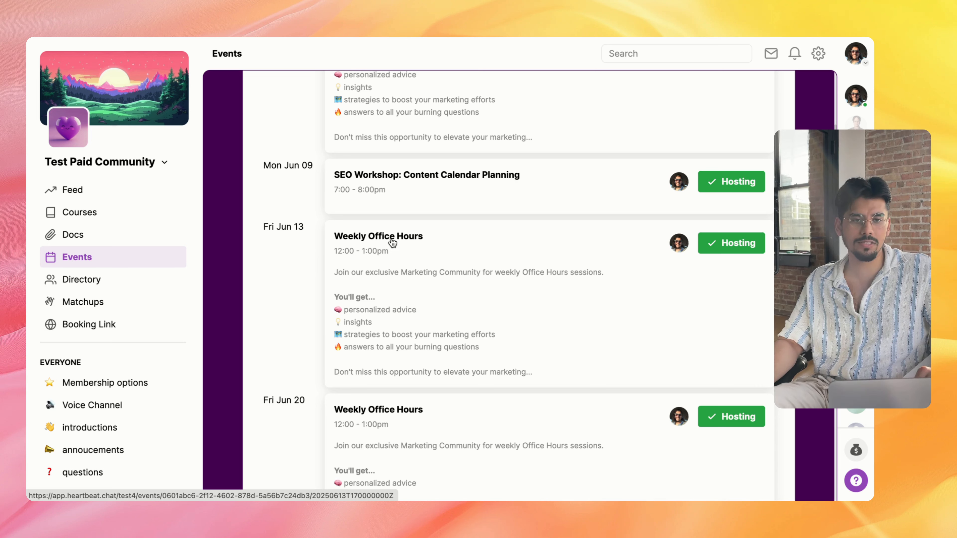
scroll(392, 242, "up", 5)
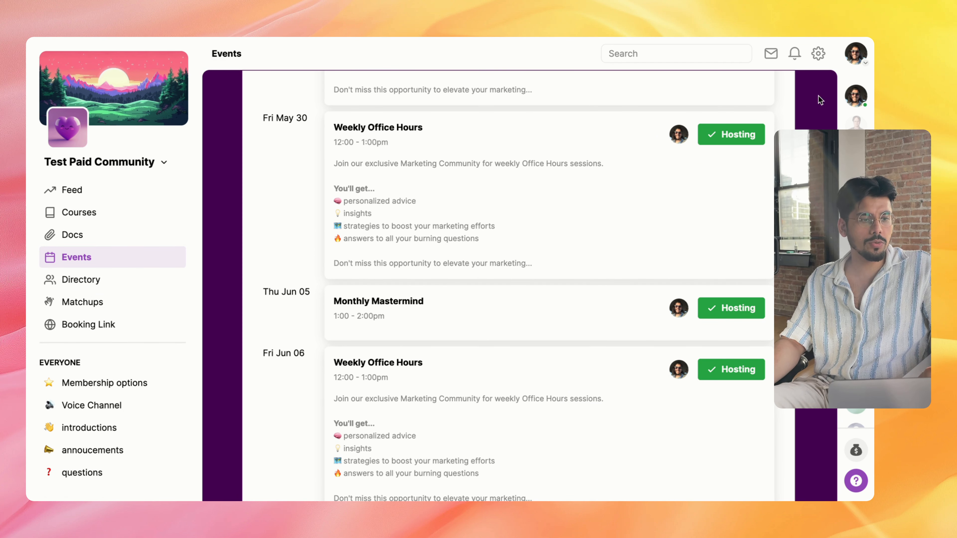
Step: Start a new access group in the community settings and name it "SEO & Content"
left_click(818, 56)
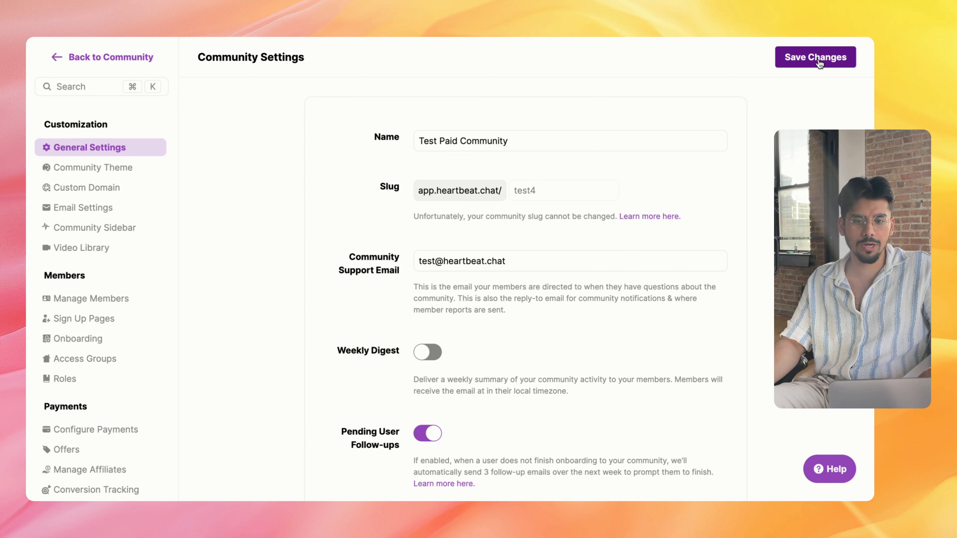
left_click(133, 364)
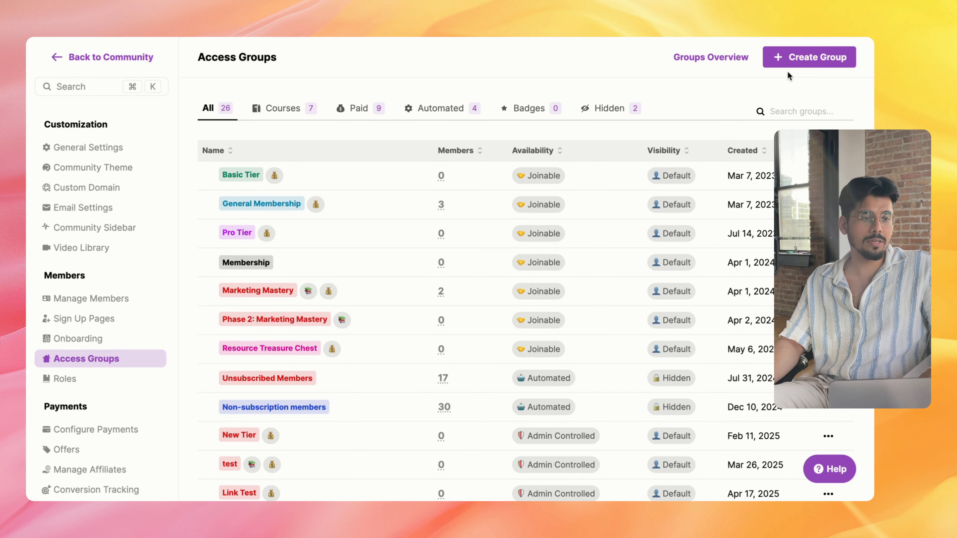
left_click(784, 63)
left_click(193, 149)
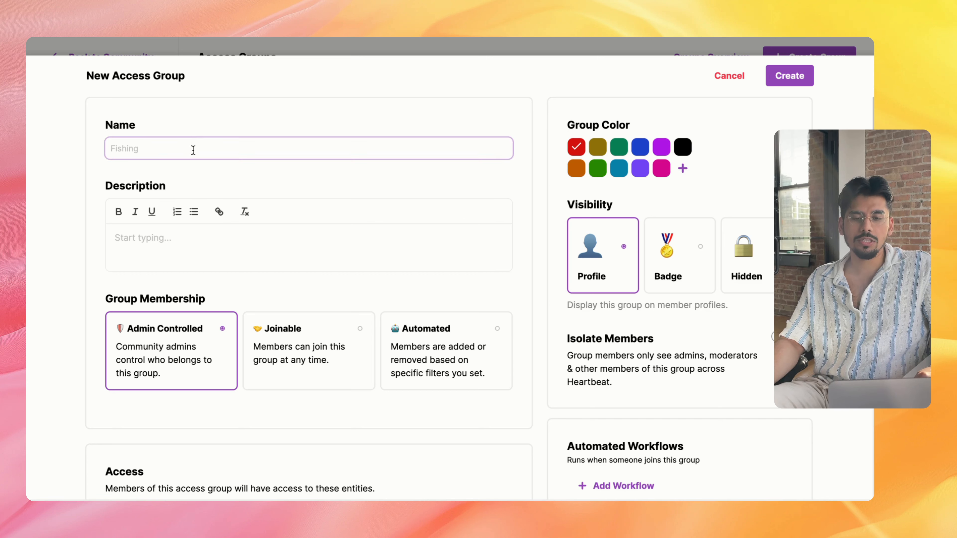
type("SEO")
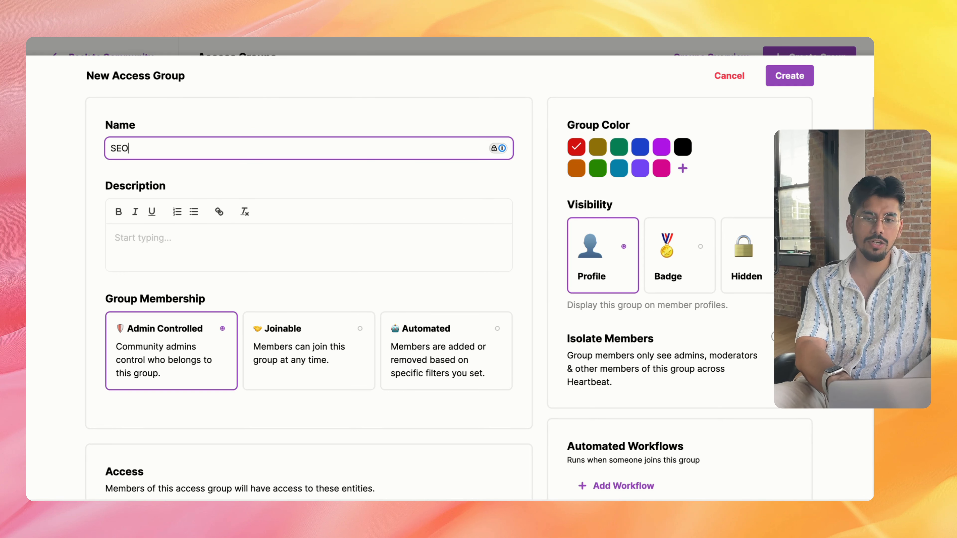
type(" & Content")
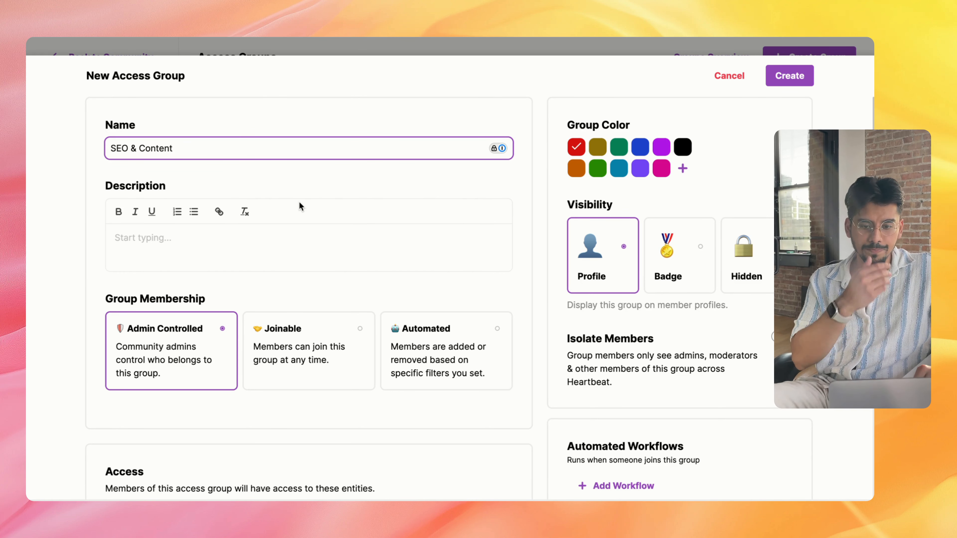
Step: Try the Joinable and Automated membership types for the group, and set it back to Admin Controlled
scroll(299, 205, "down", 2)
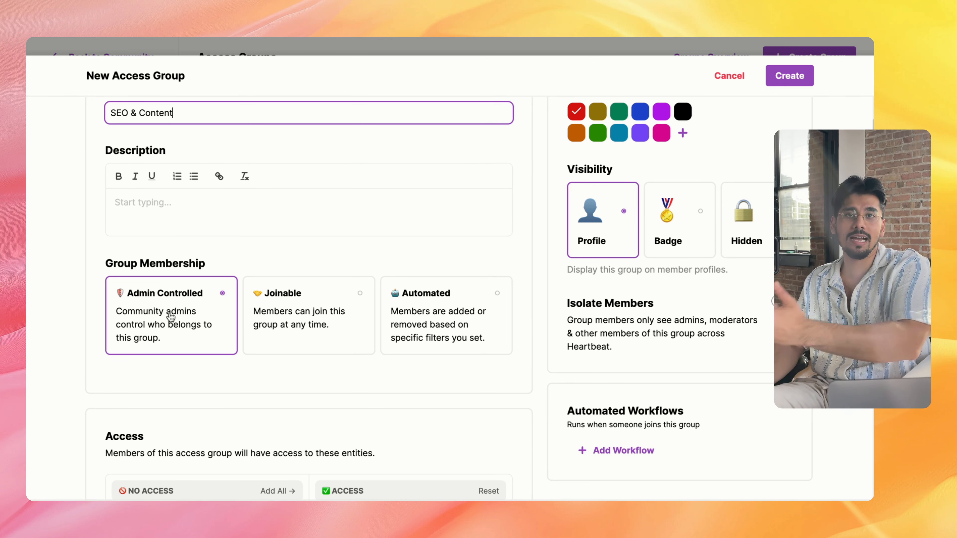
left_click(292, 327)
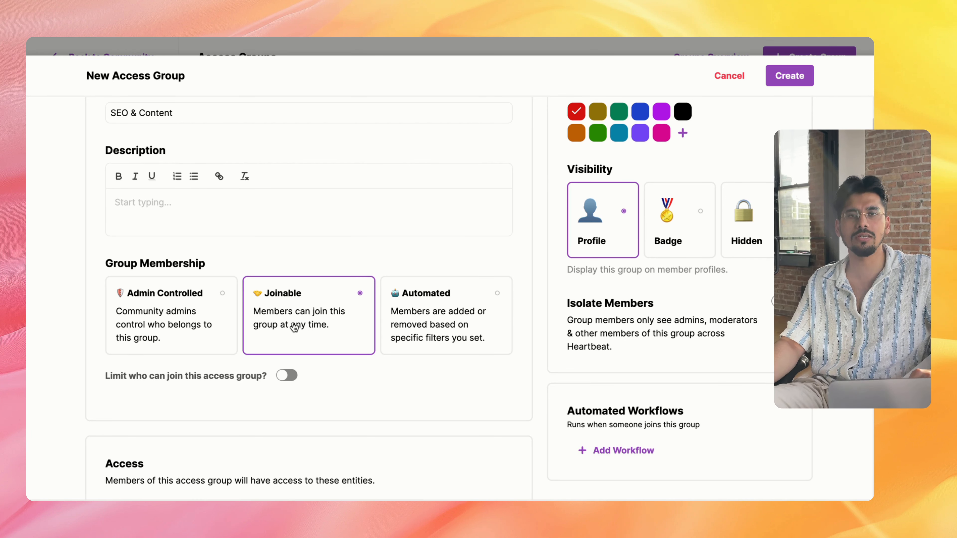
left_click(450, 319)
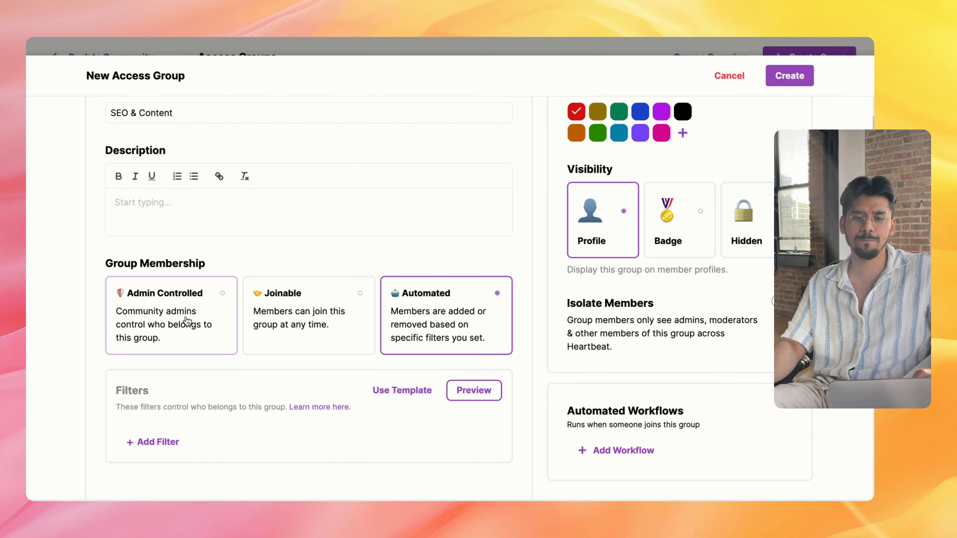
left_click(187, 321)
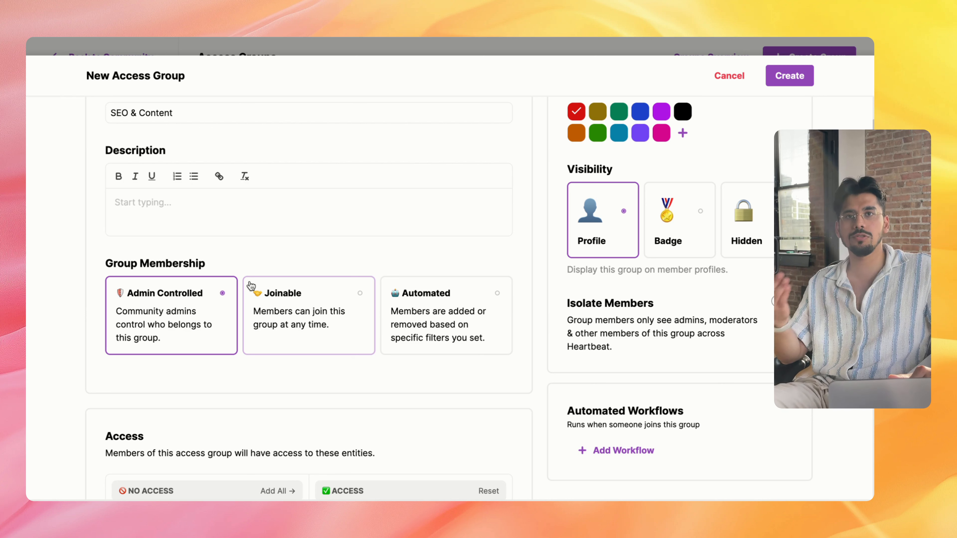
Step: Make the content feedback and content prompts channels private to the new group
scroll(295, 214, "down", 5)
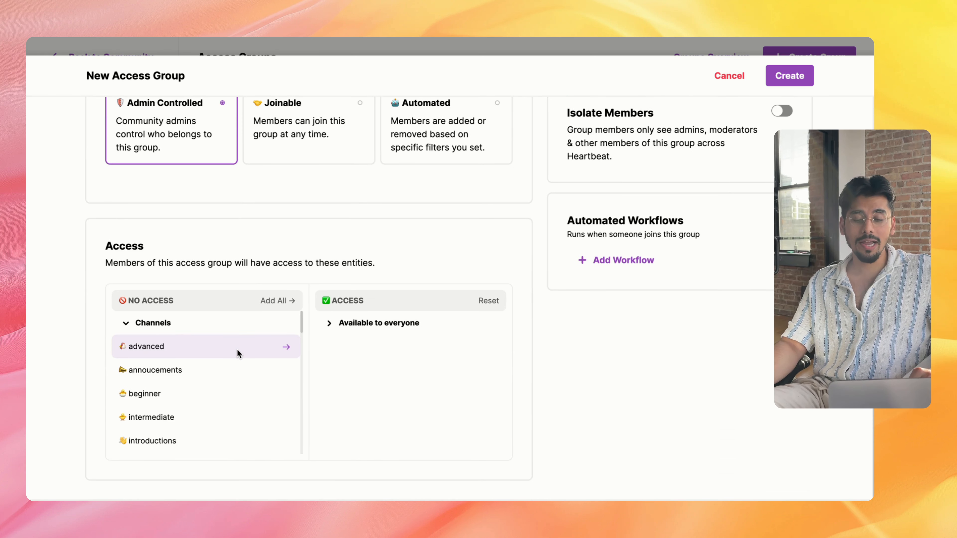
scroll(237, 350, "down", 1)
left_click(330, 324)
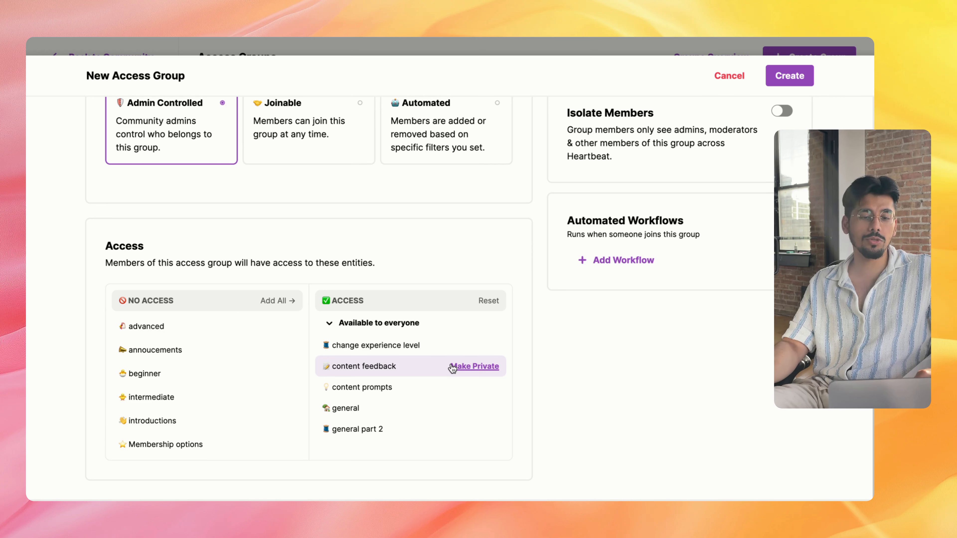
left_click(452, 367)
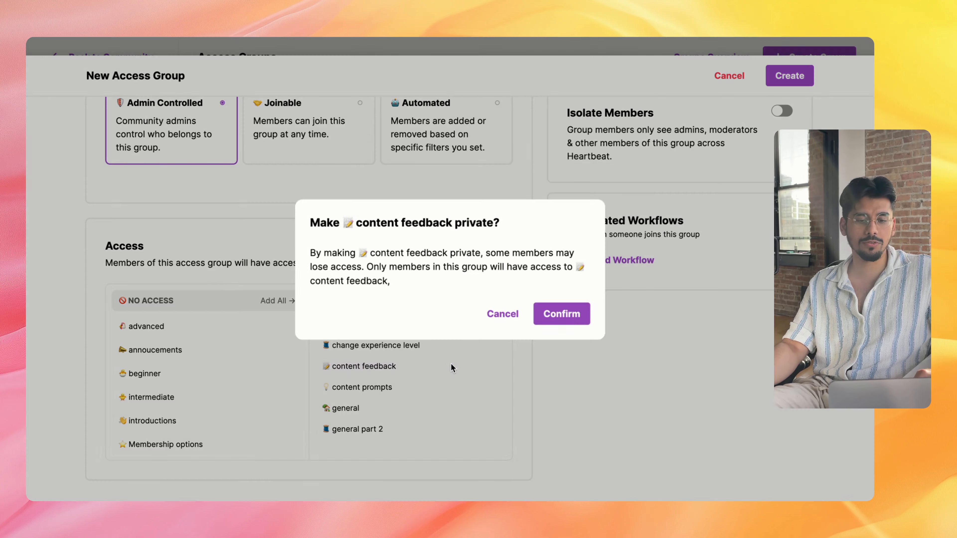
left_click(557, 320)
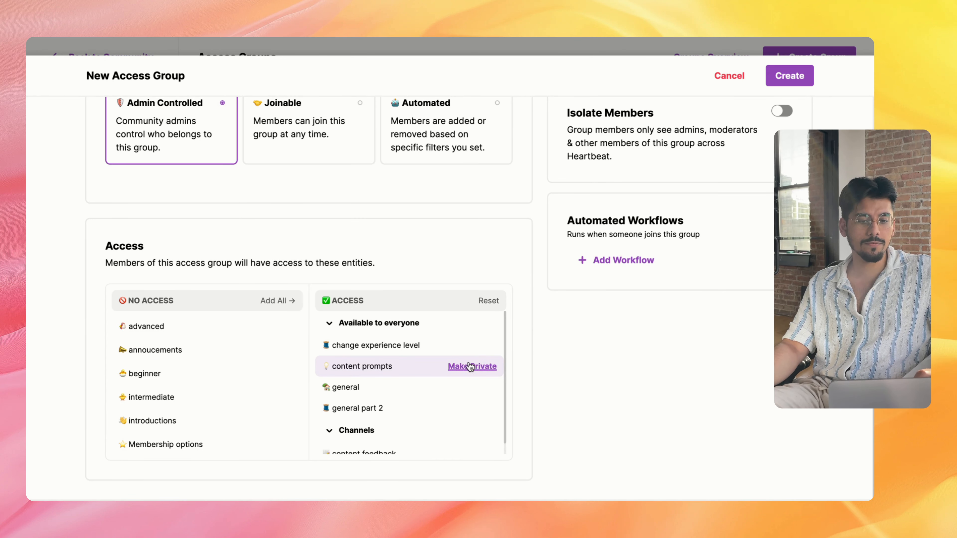
left_click(472, 366)
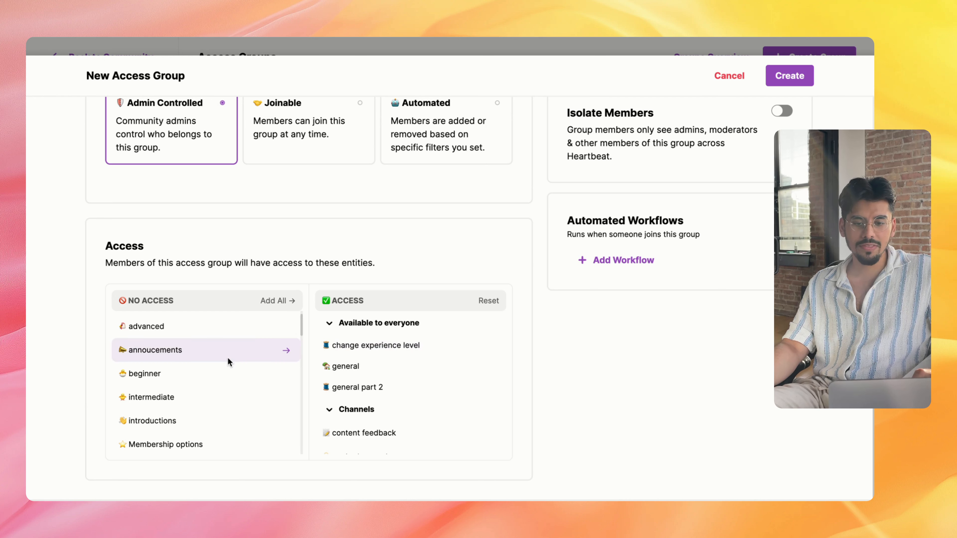
Step: Grant the group access to the SEO Essentials course, the "SEO Workshop: Content Calendar Planning" event and the SEO Guides document section
scroll(228, 358, "down", 10)
scroll(227, 357, "down", 5)
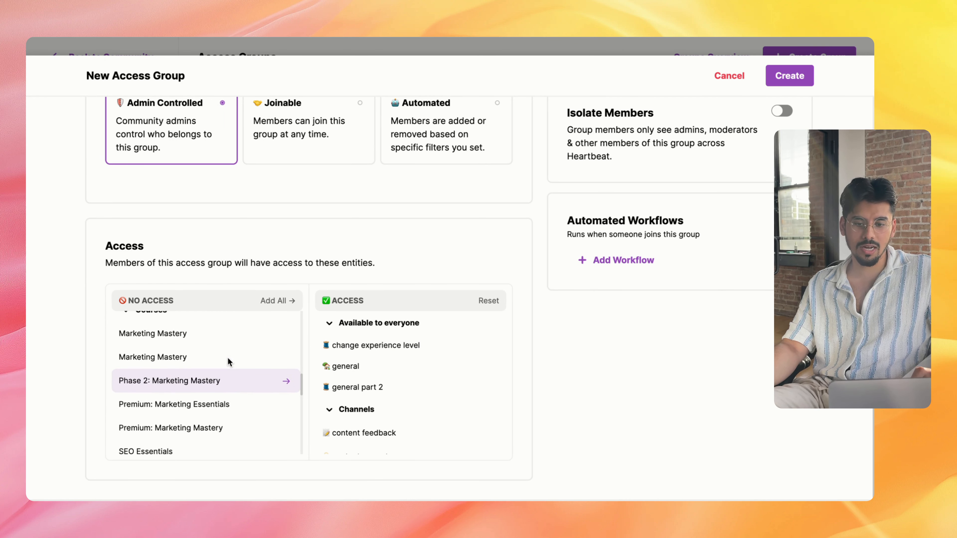
left_click(287, 376)
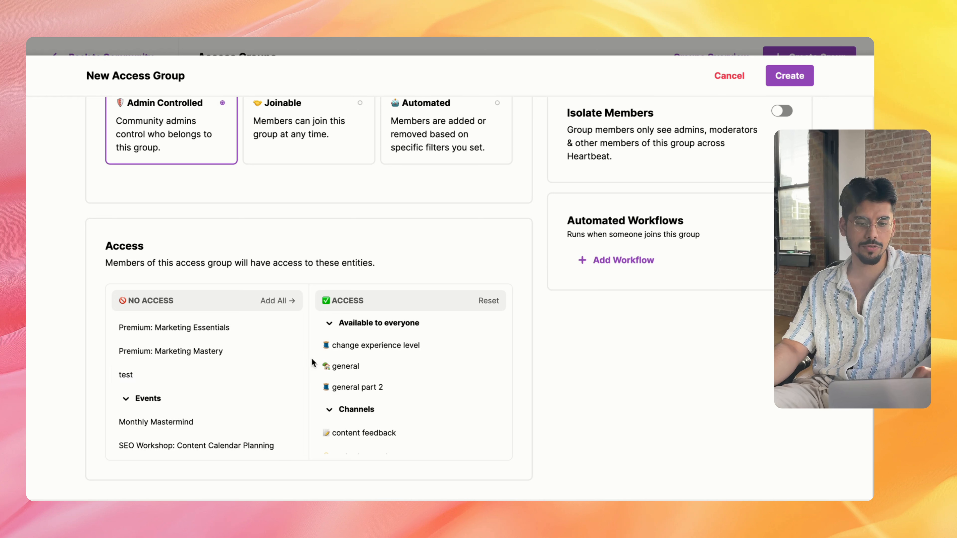
scroll(240, 381, "down", 3)
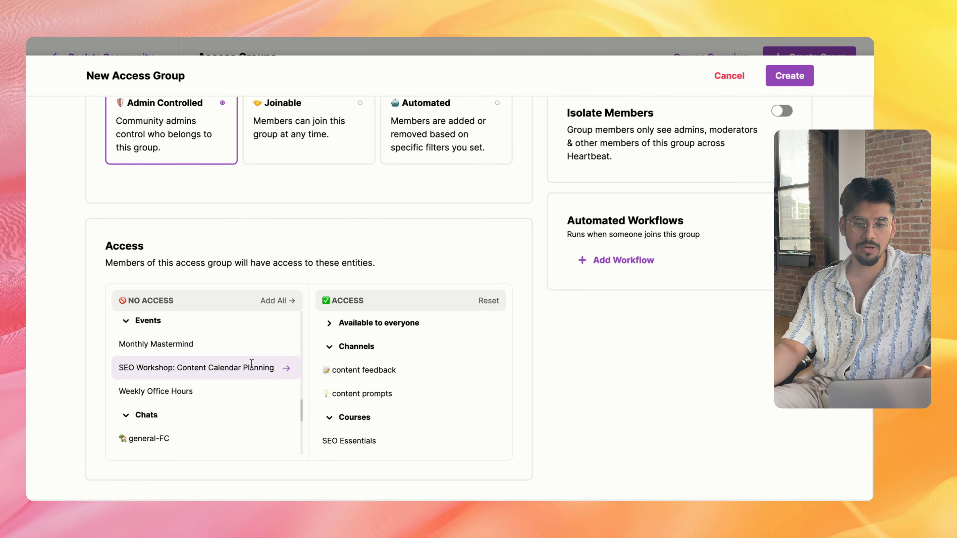
left_click(285, 369)
scroll(286, 365, "down", 5)
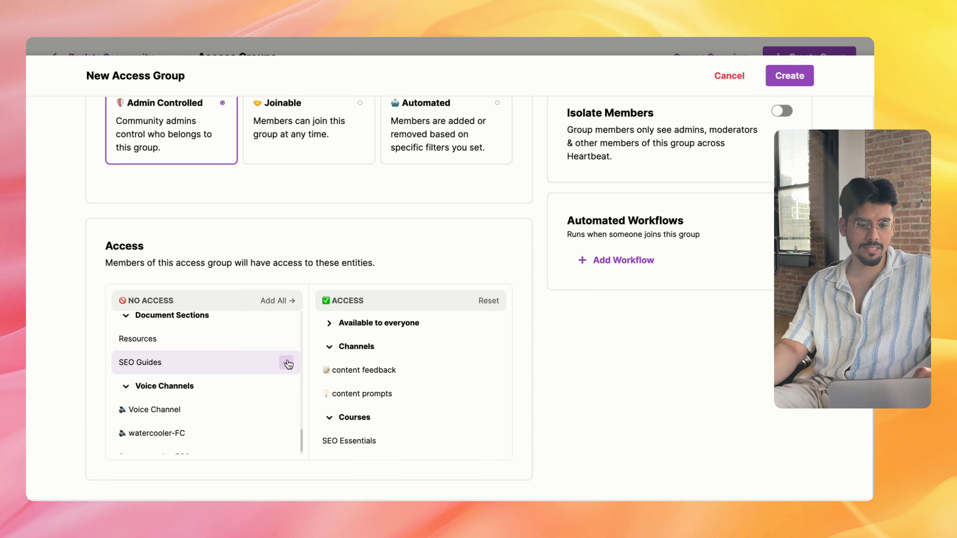
left_click(288, 364)
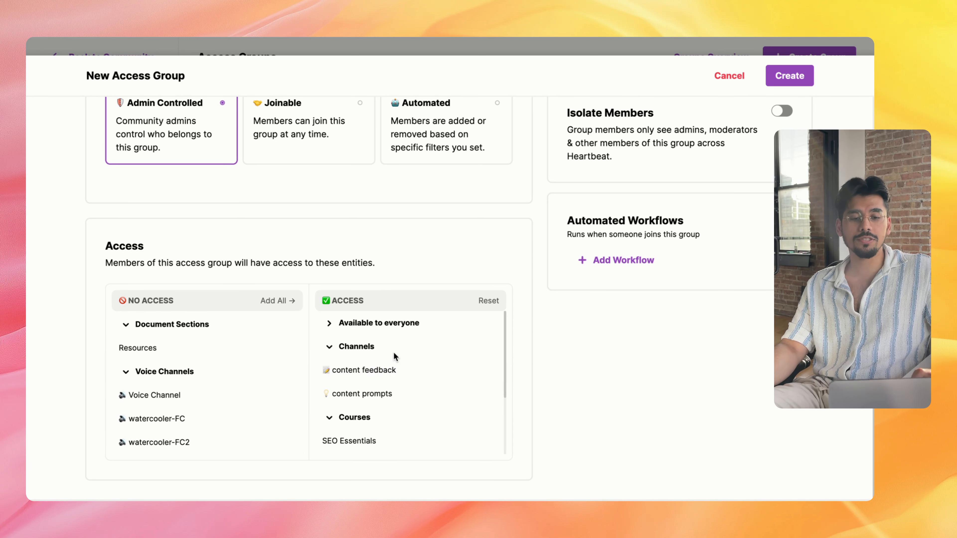
Step: Review the items the group has access to and create the group
scroll(394, 356, "down", 2)
scroll(394, 356, "up", 1)
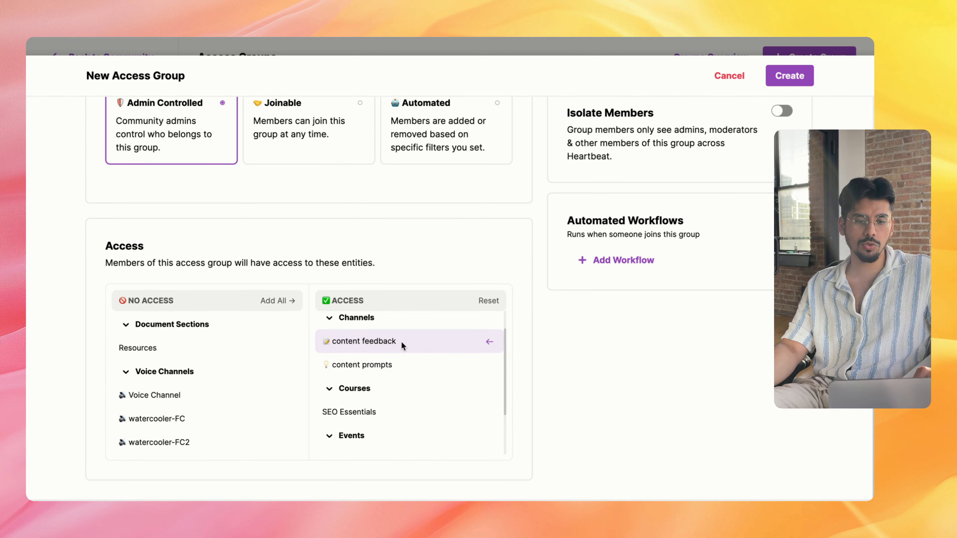
scroll(345, 371, "down", 2)
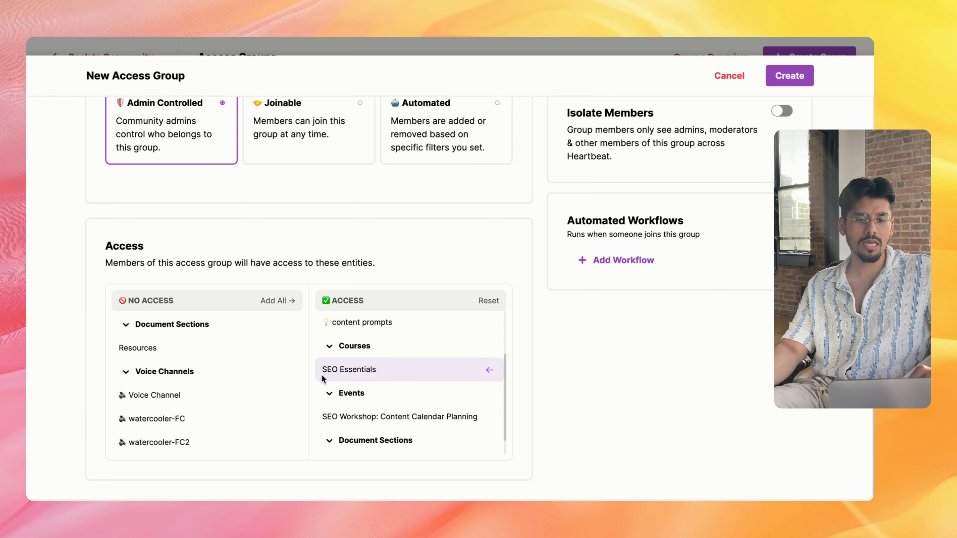
scroll(325, 356, "down", 1)
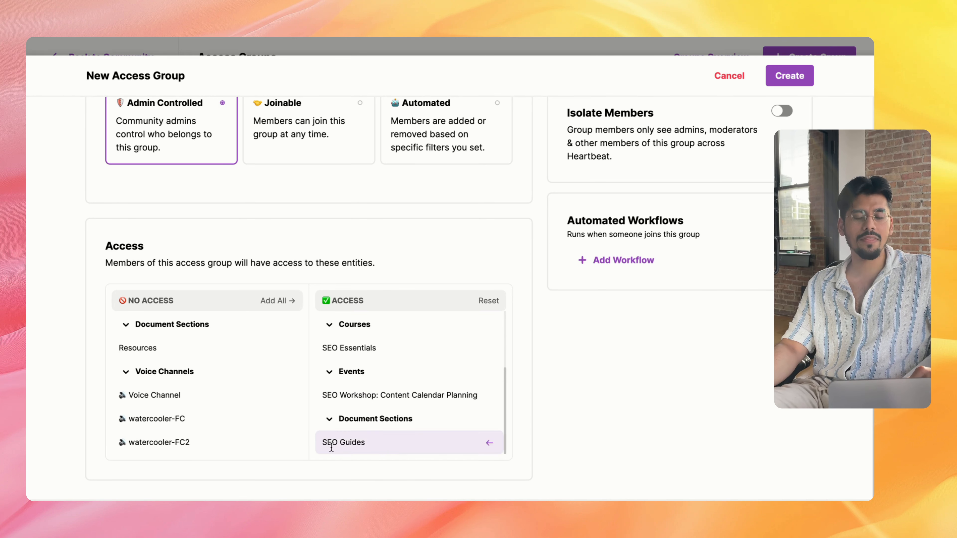
scroll(535, 223, "up", 6)
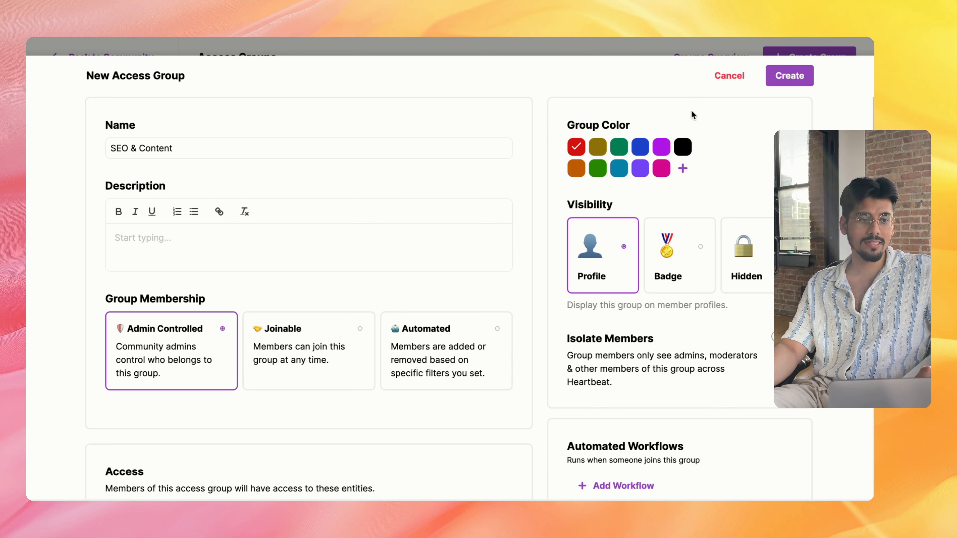
left_click(787, 78)
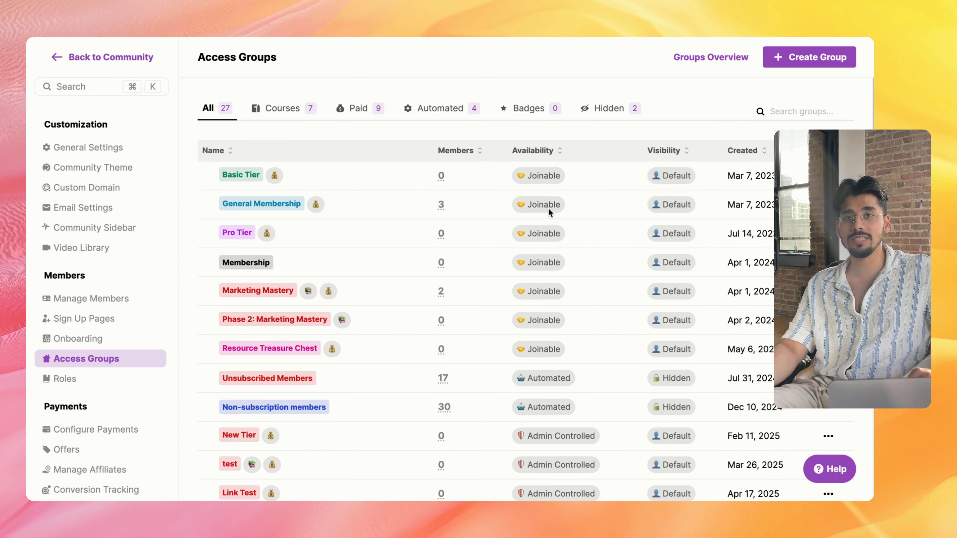
Step: Find the "SEO & Content" group in the access groups list and open its member management
scroll(405, 279, "down", 2)
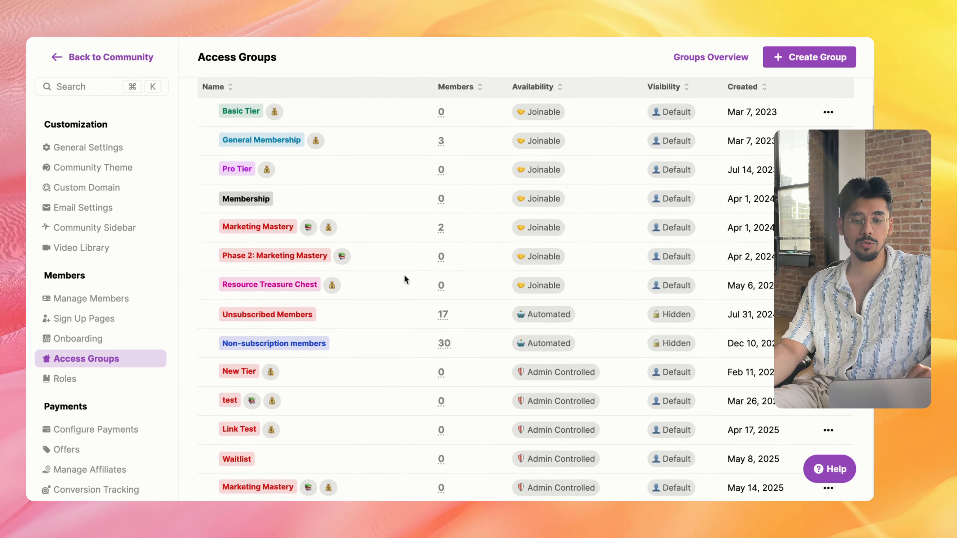
scroll(404, 279, "down", 12)
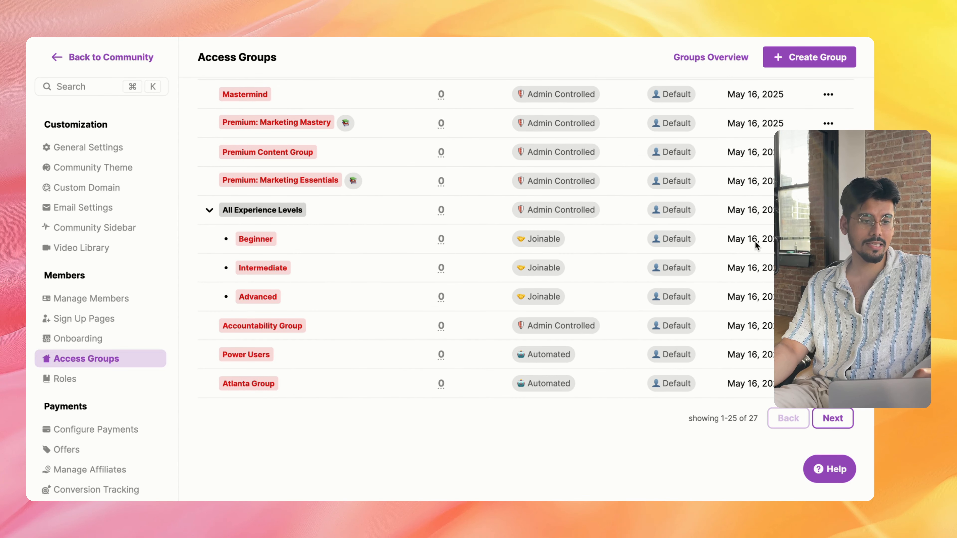
left_click(833, 419)
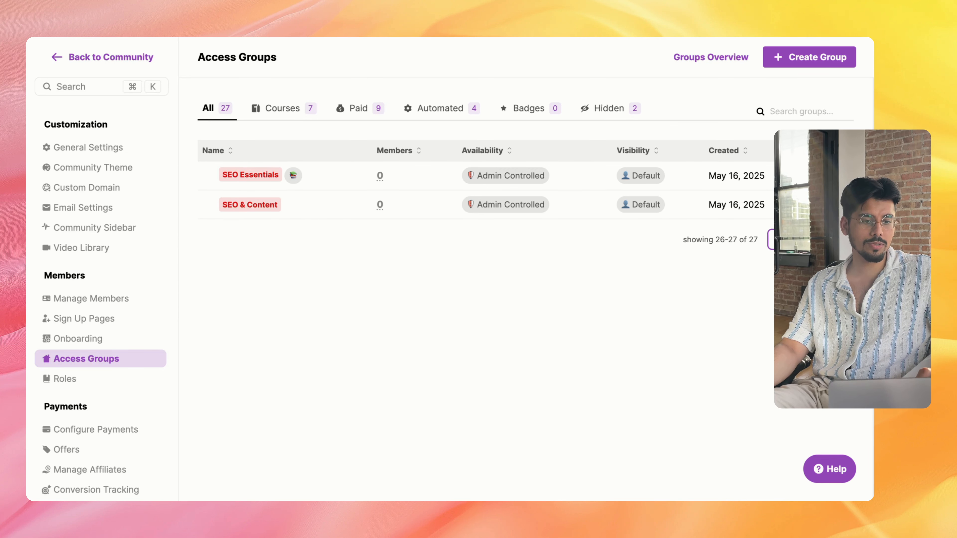
left_click(843, 205)
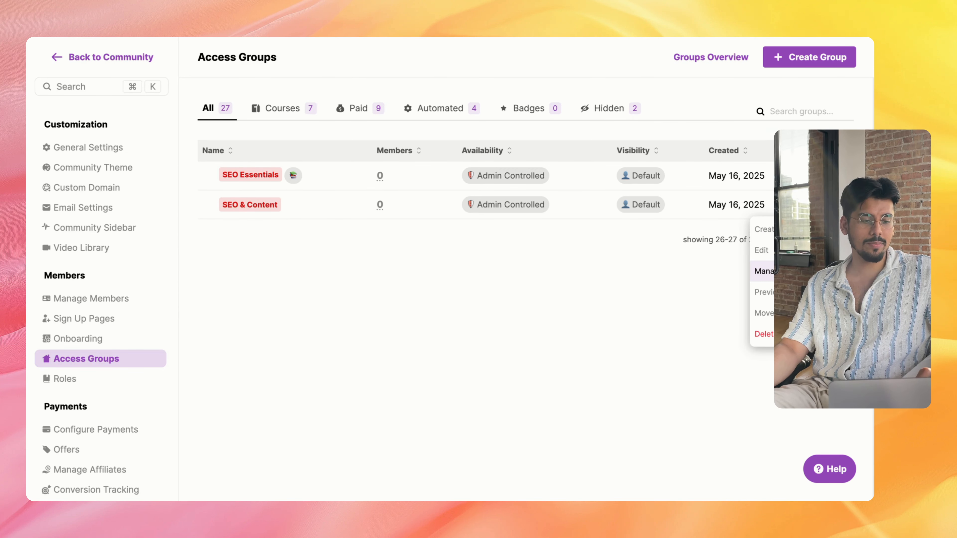
left_click(791, 271)
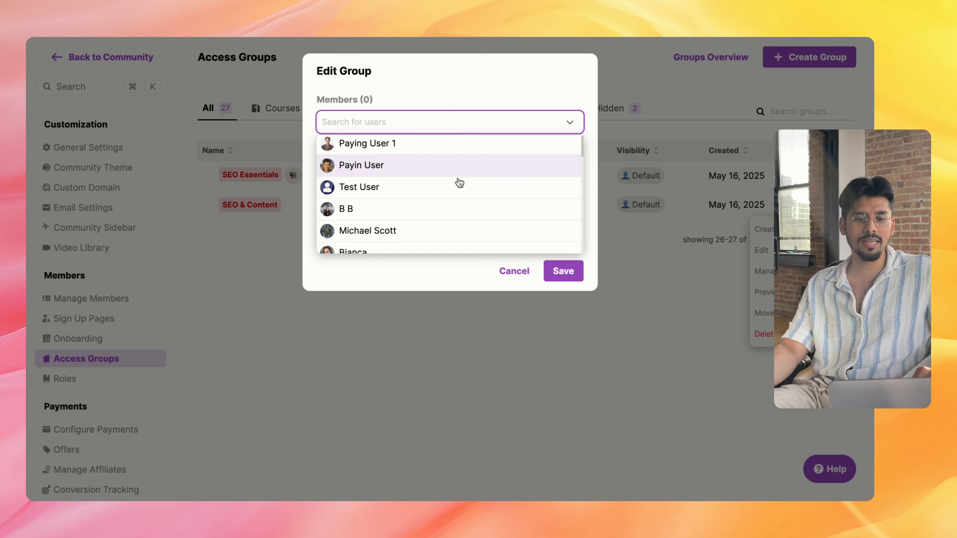
Step: Add two community members to the "SEO & Content" group and save the membership
scroll(460, 183, "down", 10)
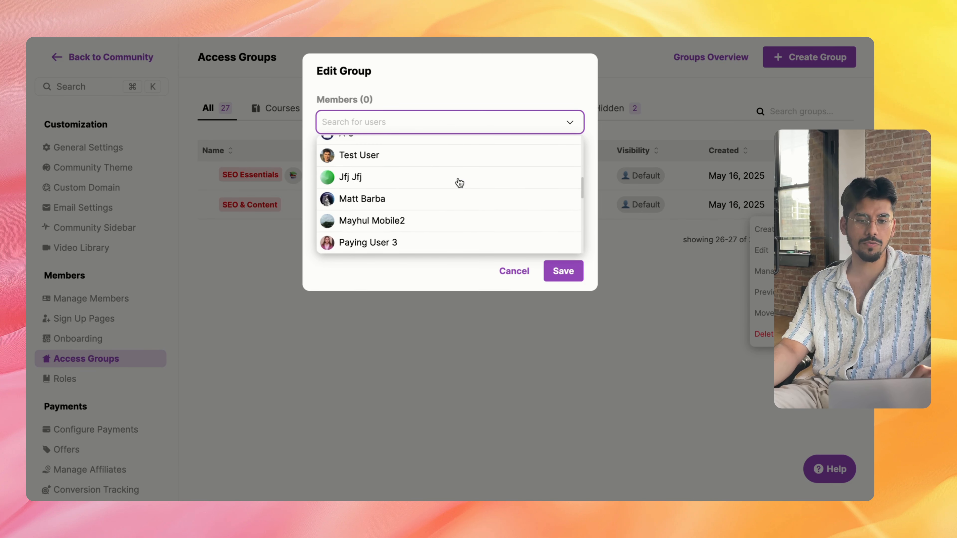
scroll(459, 183, "down", 4)
left_click(457, 184)
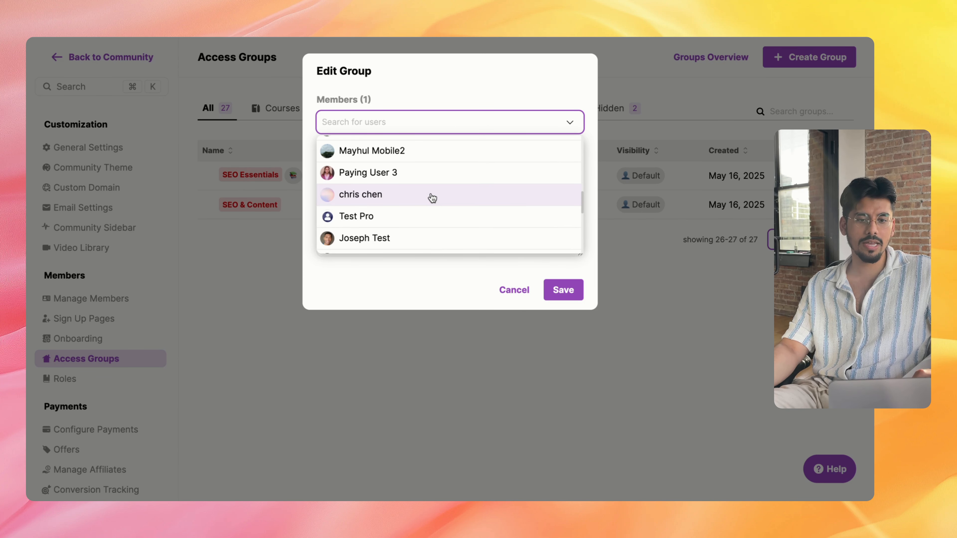
left_click(432, 198)
left_click(476, 307)
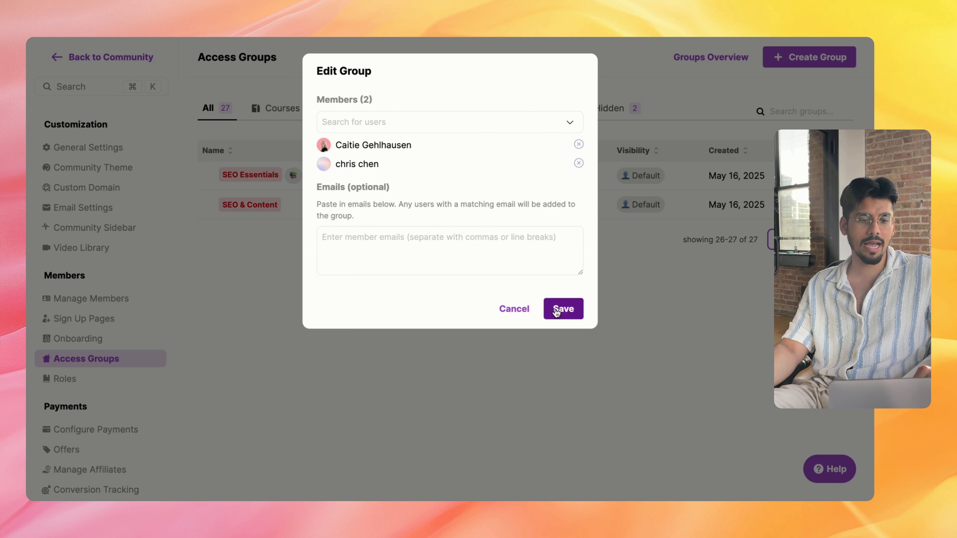
left_click(568, 309)
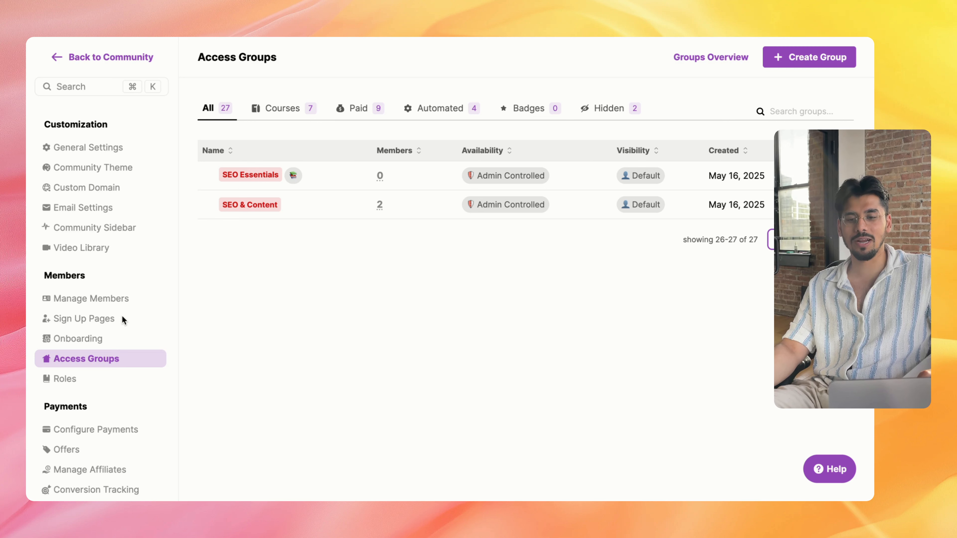
Step: Start a new member sign up page and name it "SEO & Content"
left_click(72, 324)
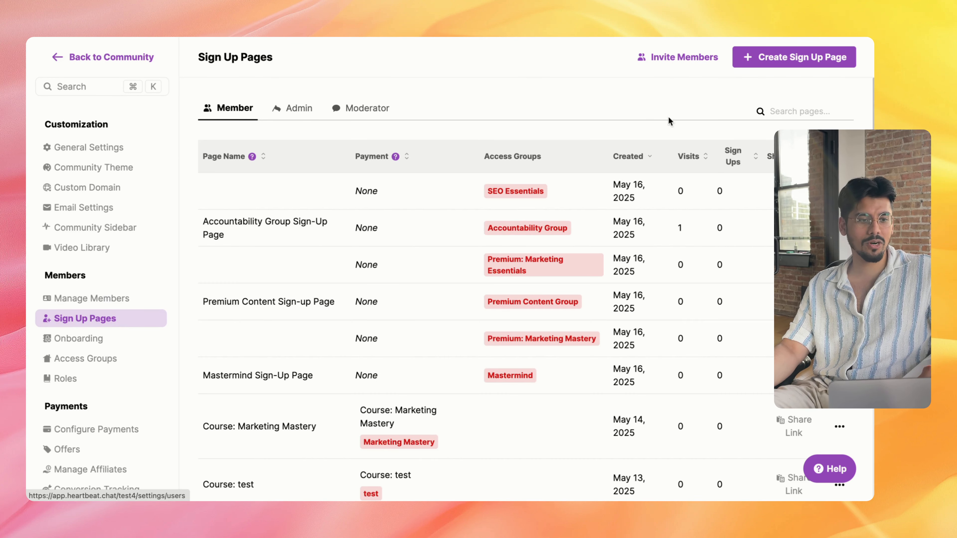
left_click(764, 56)
left_click(271, 162)
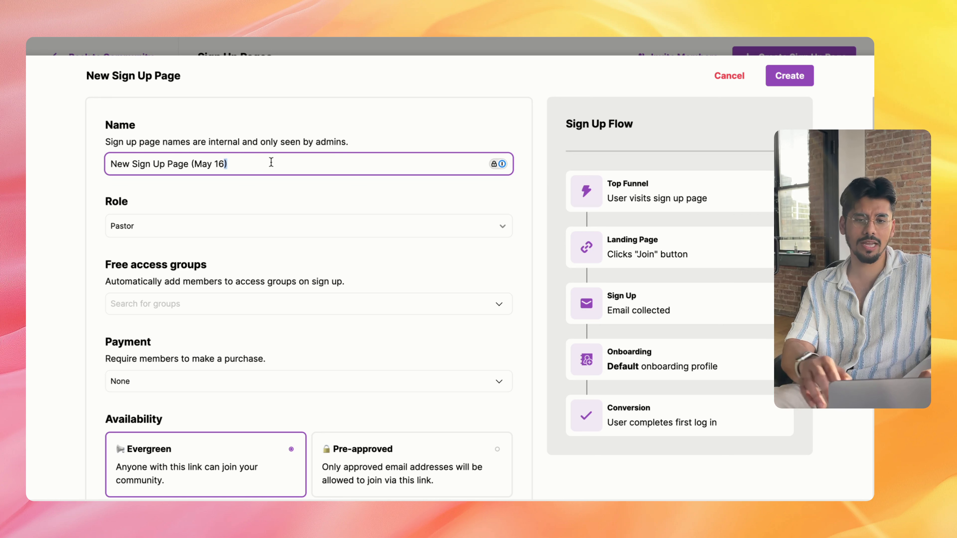
key("super+a")
type("SEO & C")
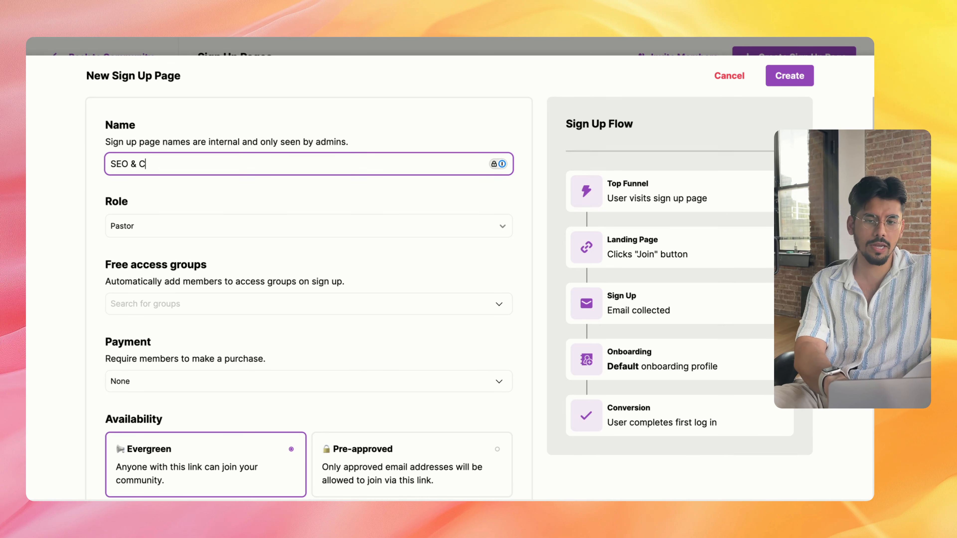
type("ontent")
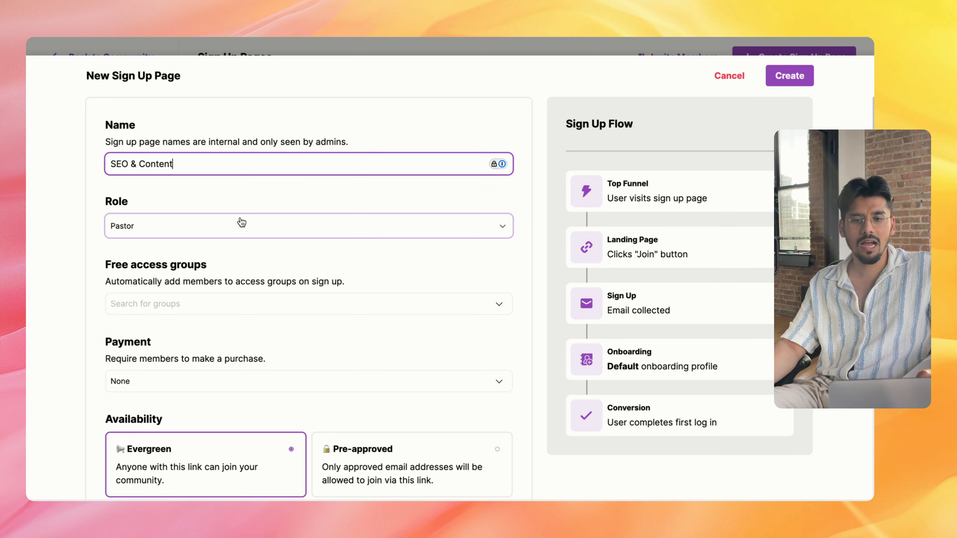
Step: Set the sign up page's role to User and add "SEO & Content" as its free access group
left_click(242, 222)
left_click(185, 295)
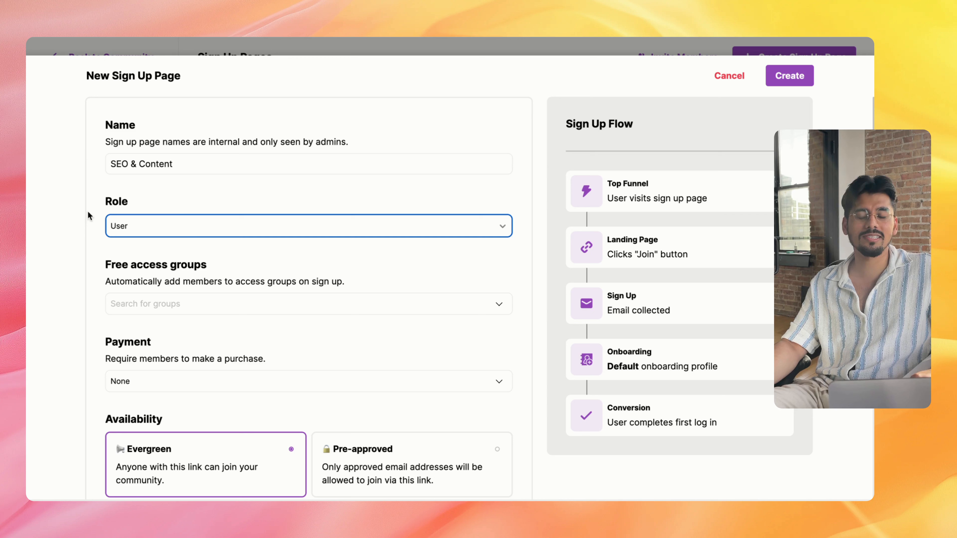
scroll(178, 245, "down", 2)
left_click(177, 249)
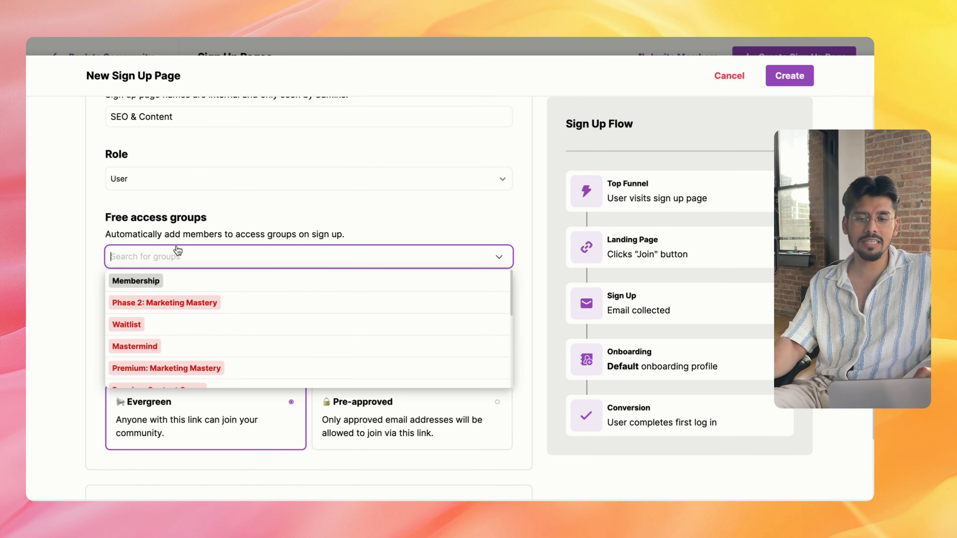
type("seo")
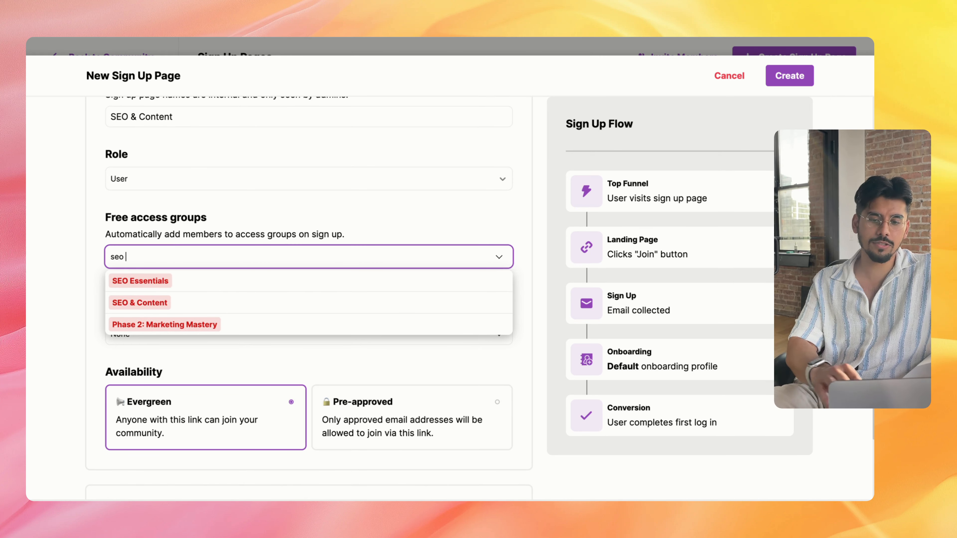
left_click(167, 301)
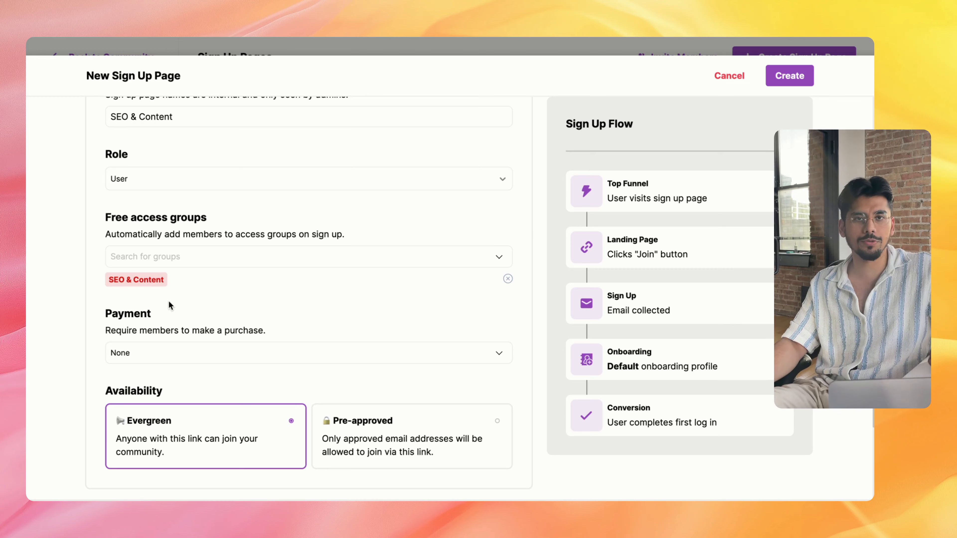
Step: Try the custom landing page option for the sign up page, look over its content fields, and switch it off again
scroll(168, 300, "up", 2)
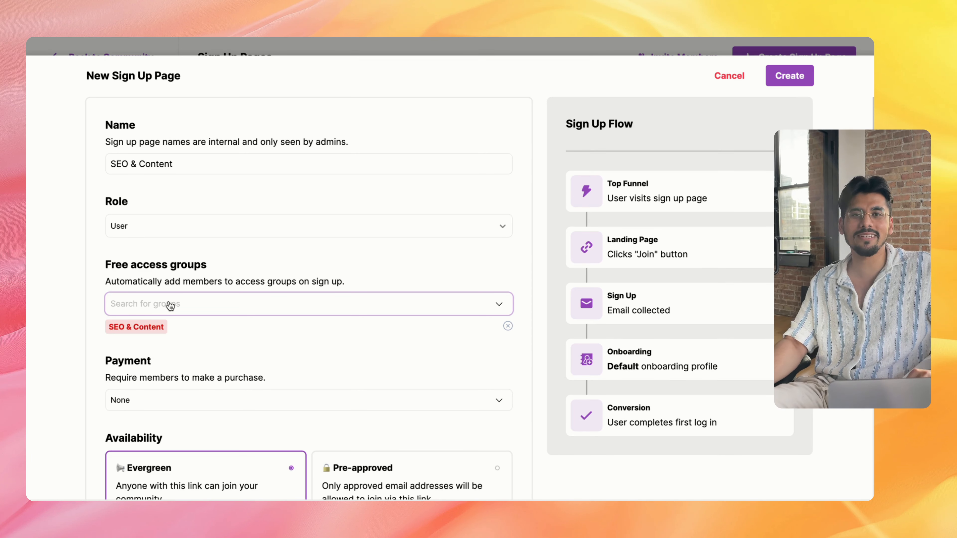
scroll(291, 275, "down", 5)
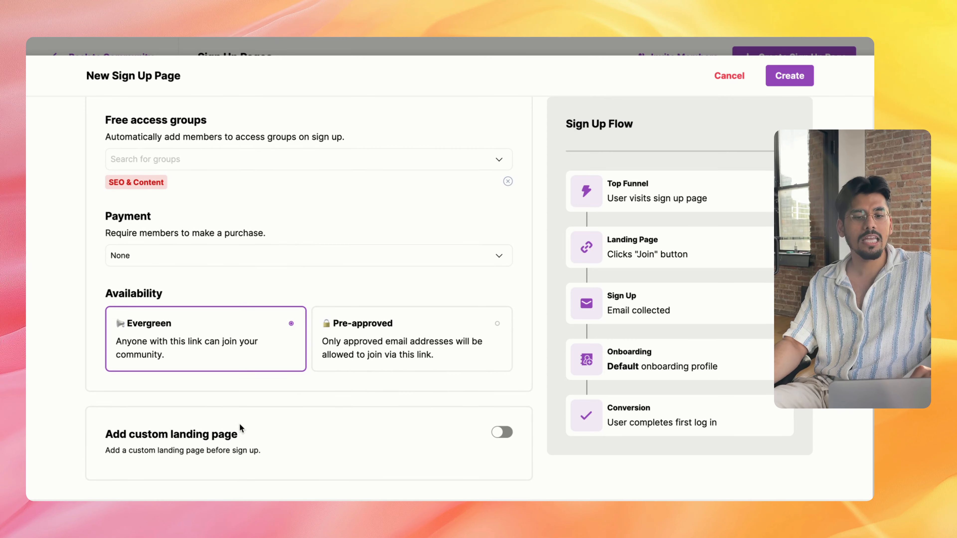
left_click(497, 435)
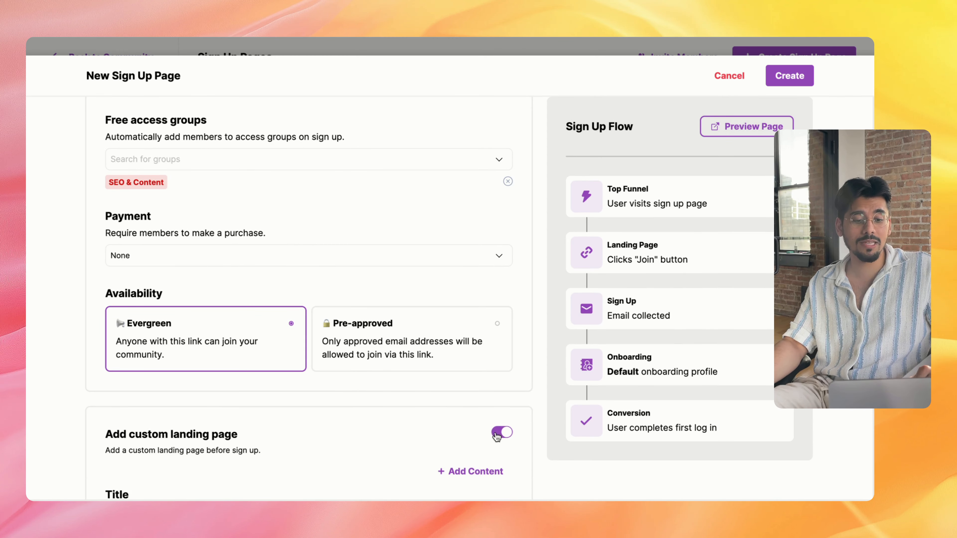
scroll(497, 435, "down", 4)
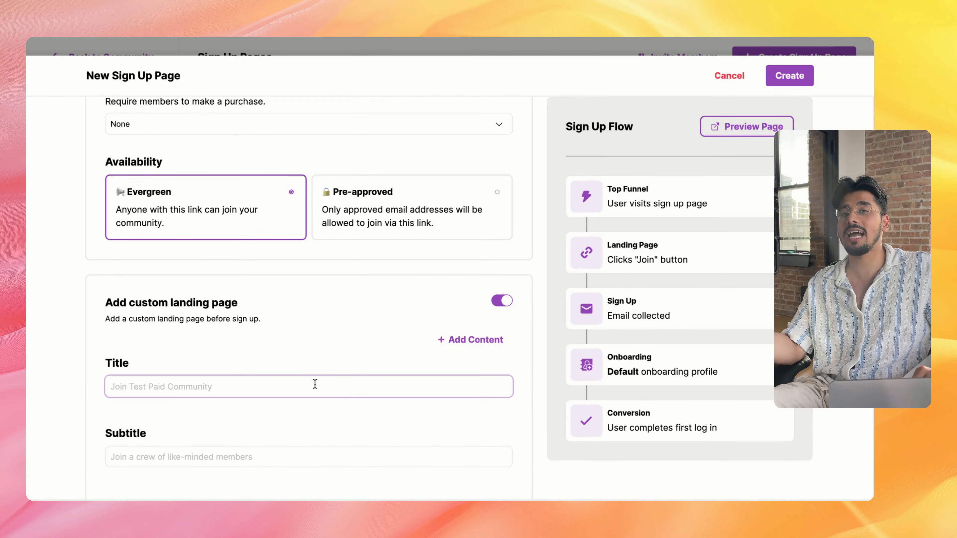
scroll(342, 395, "down", 5)
left_click(256, 376)
scroll(255, 376, "up", 3)
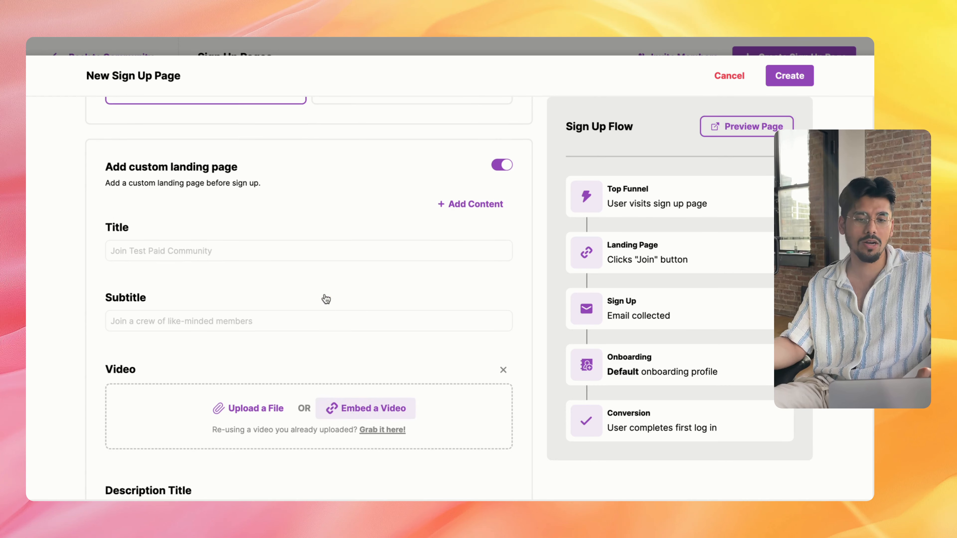
left_click(501, 174)
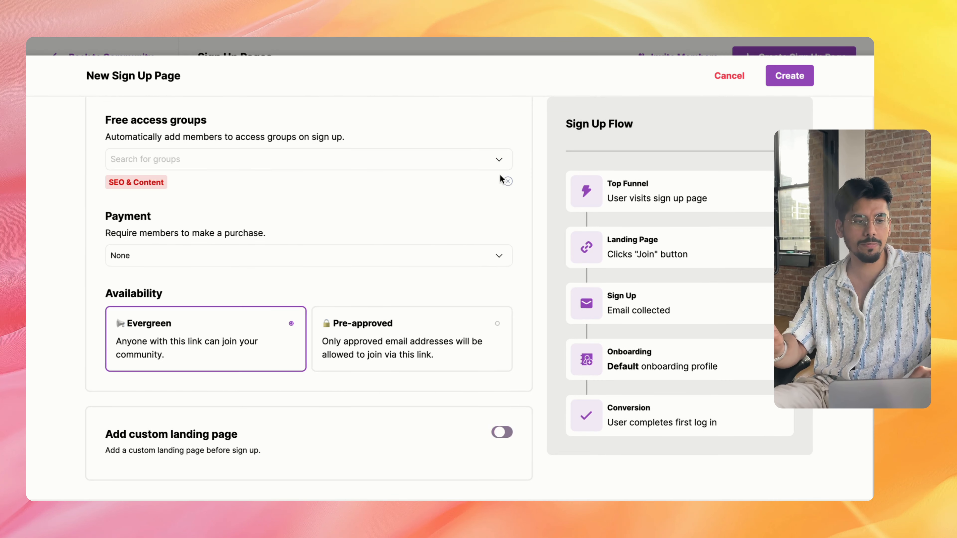
Step: Create the sign up page and copy its share link before returning to the community
left_click(791, 81)
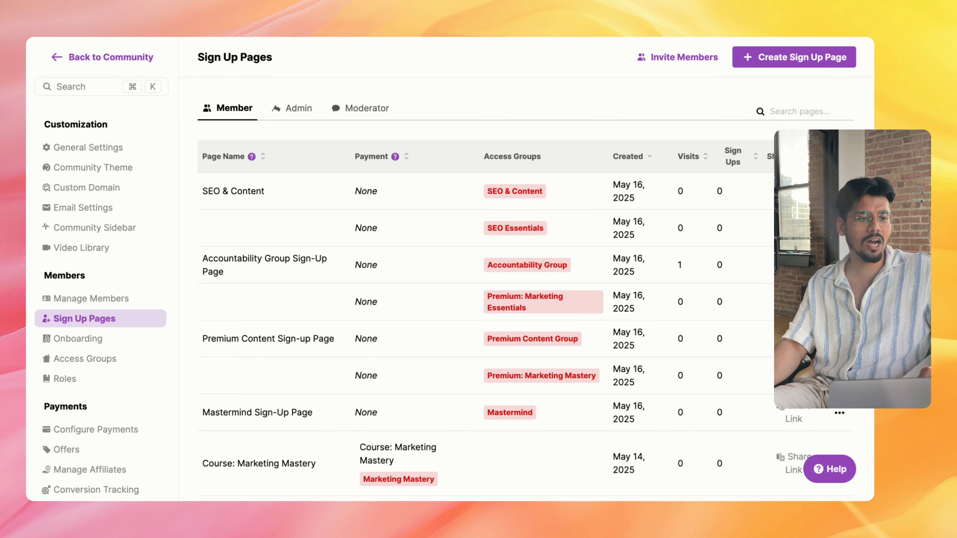
left_click(793, 191)
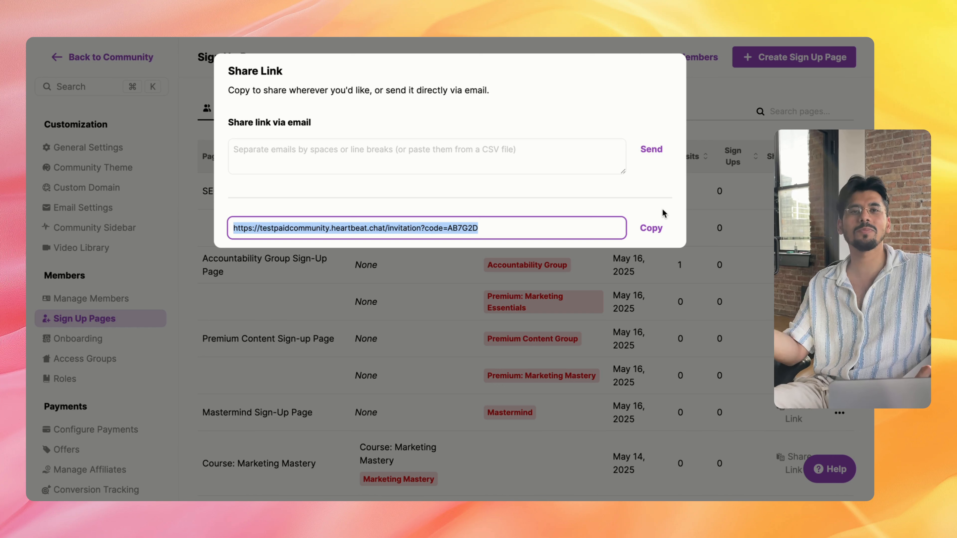
left_click(650, 227)
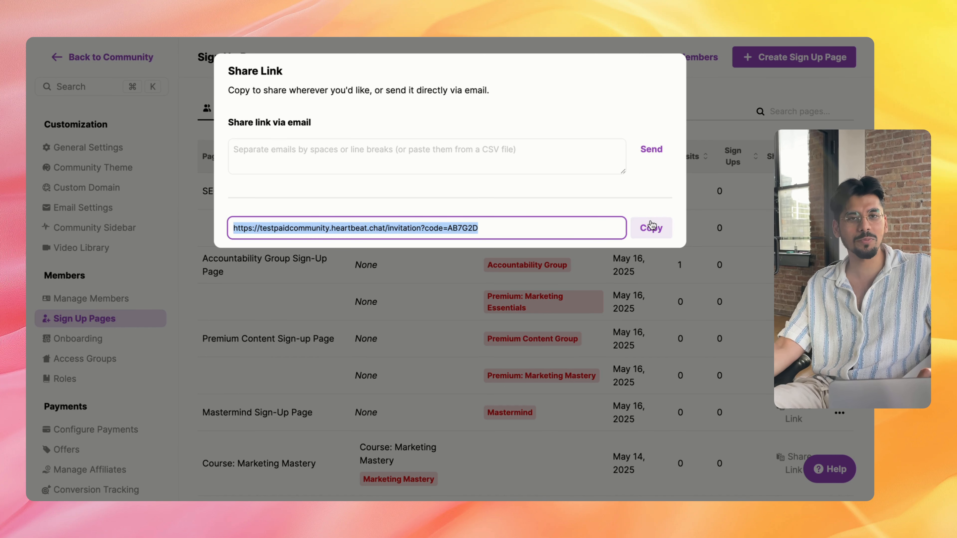
key("Escape")
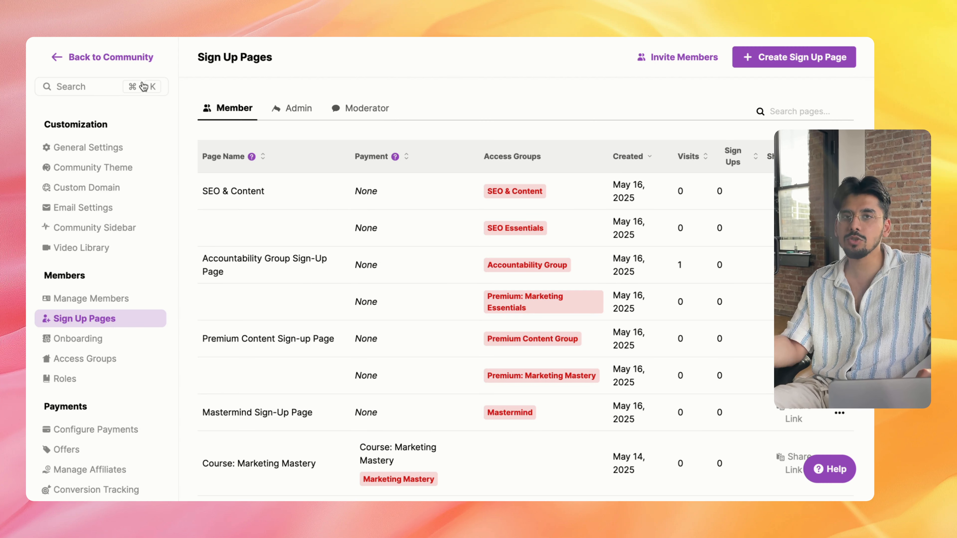
left_click(61, 57)
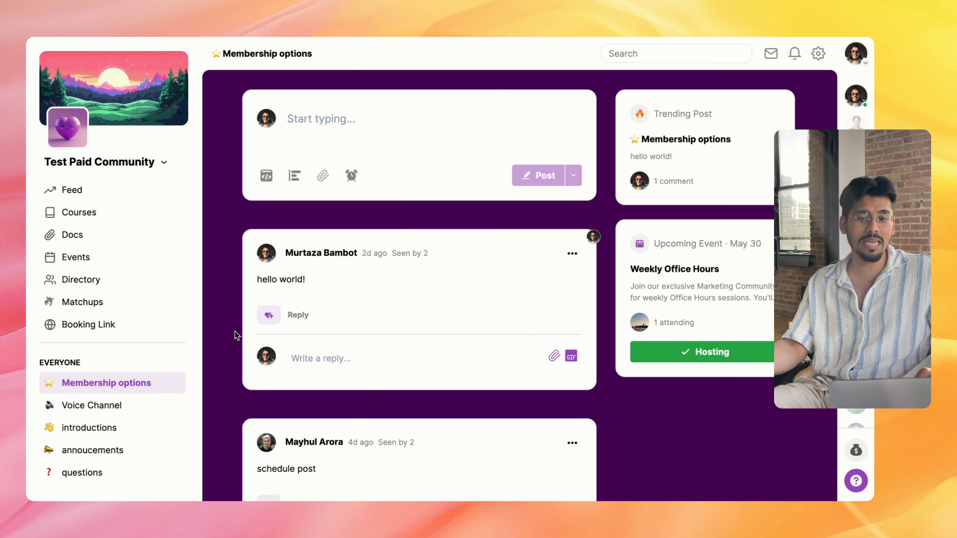
Step: Try setting up a new private channel in the Everyone section, searching for the "SEO & Content" group to invite
left_click(178, 363)
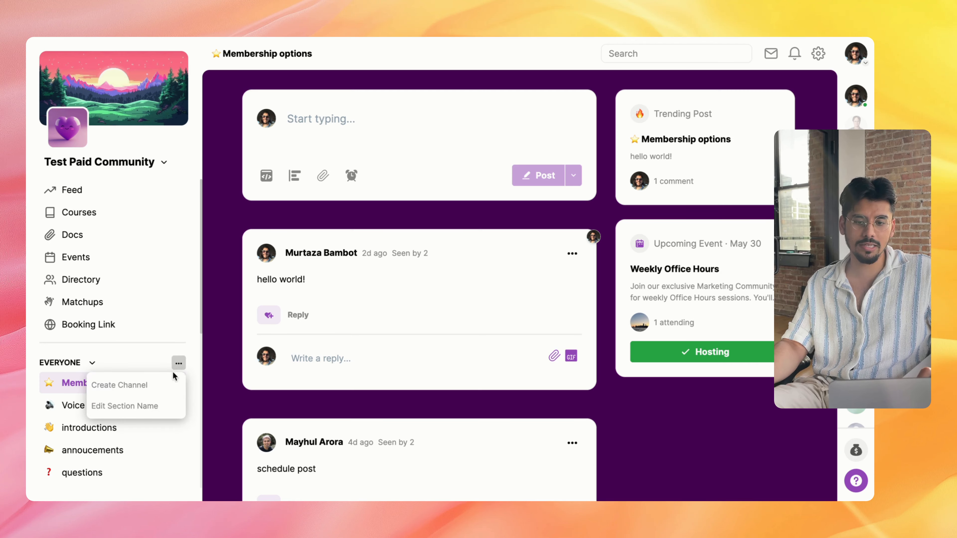
left_click(155, 385)
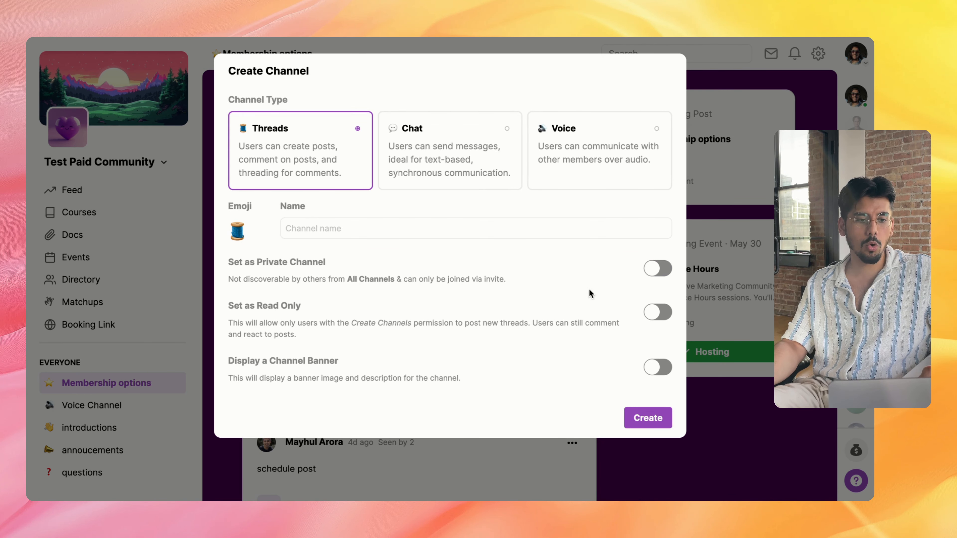
left_click(654, 269)
left_click(459, 319)
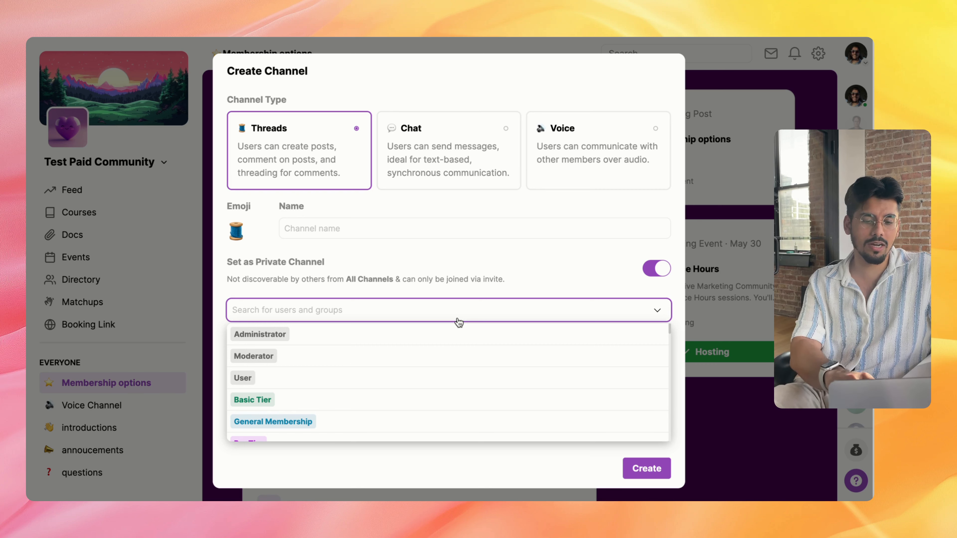
type("seo")
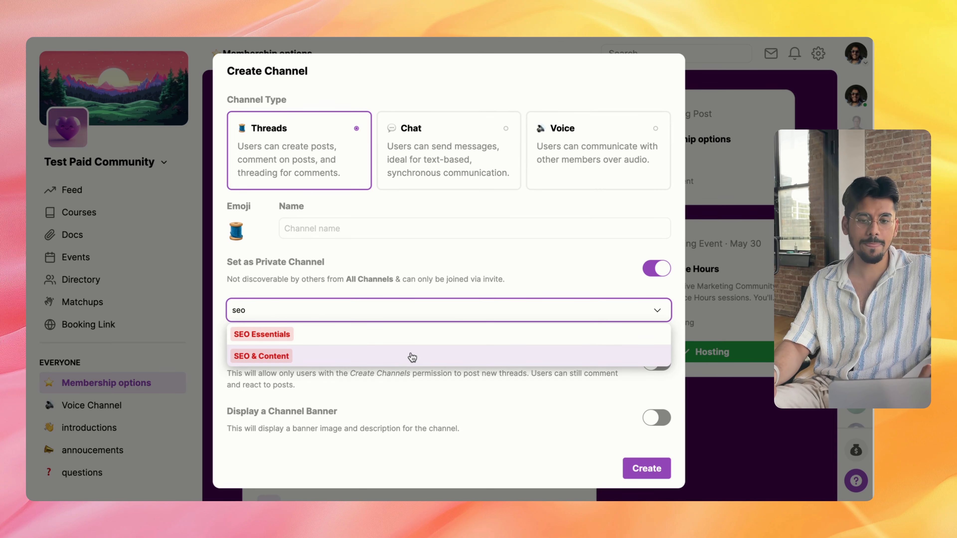
left_click(168, 302)
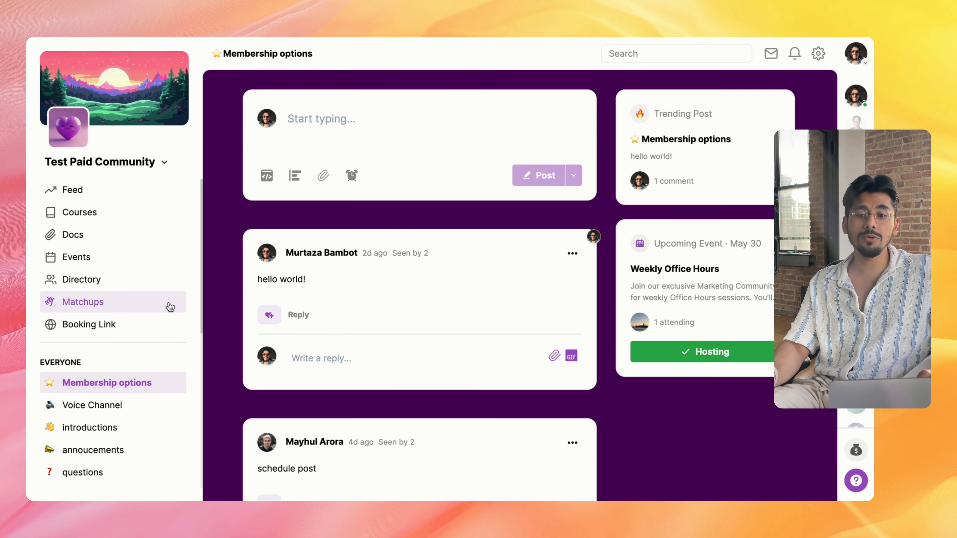
Step: Start a new community event titled "Content Workshop"
left_click(126, 263)
left_click(730, 120)
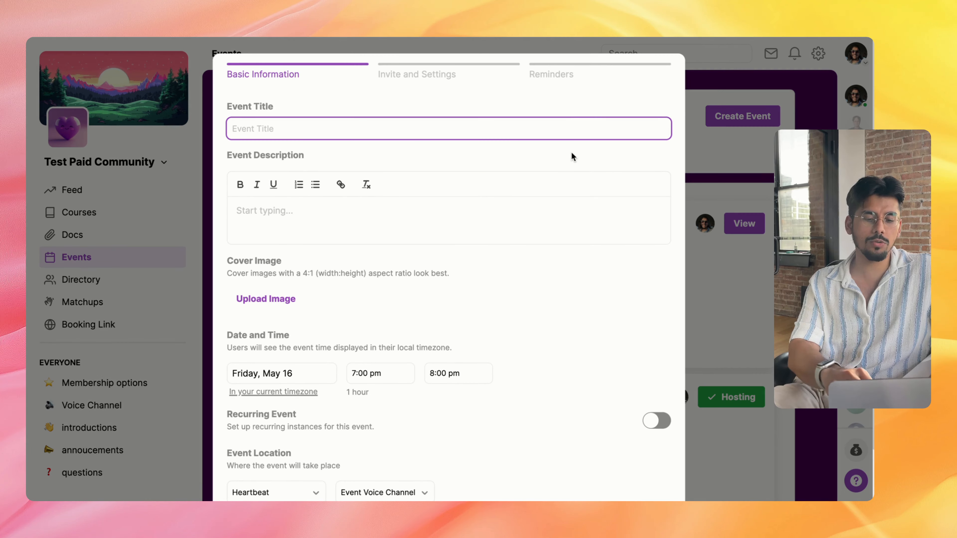
type("Content")
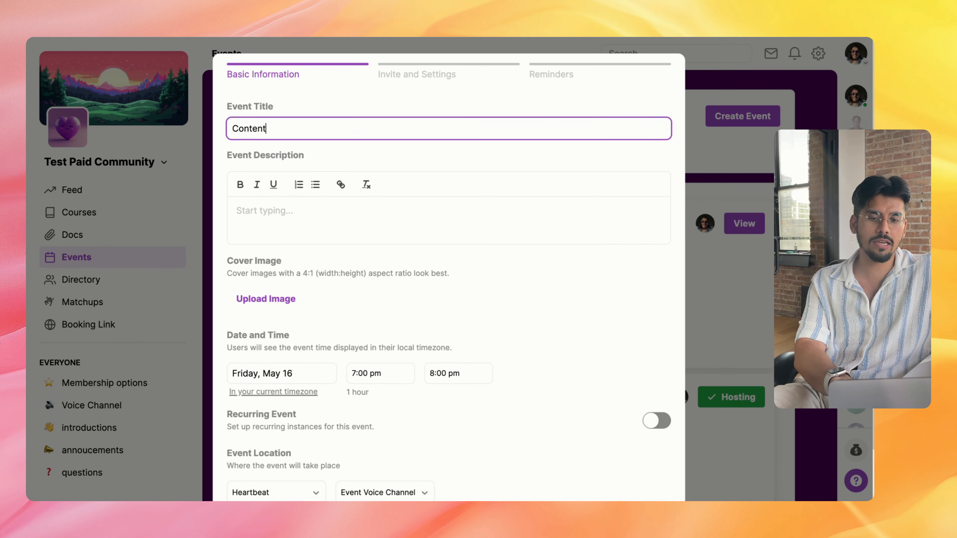
type(" Workshop")
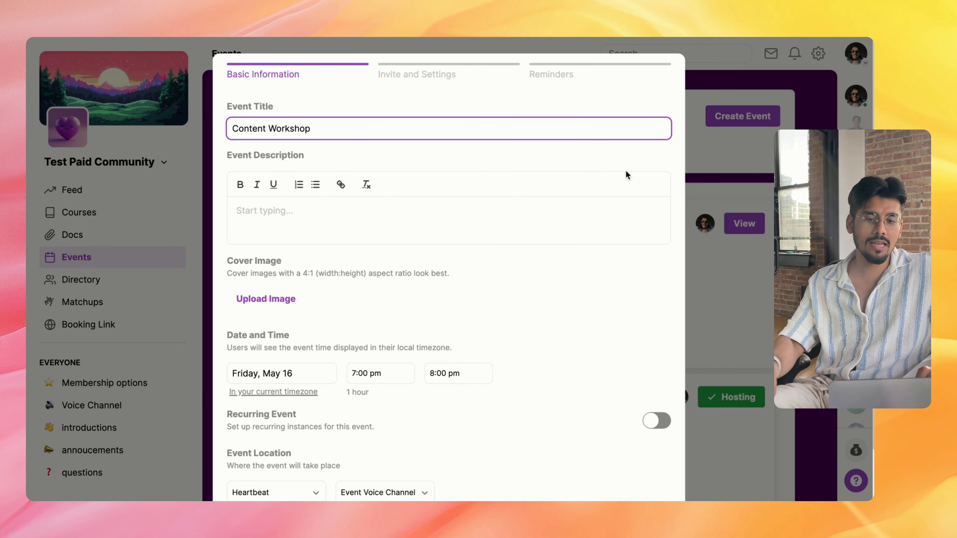
Step: Continue to the event's invite settings and invite the "SEO & Content" group
scroll(626, 175, "down", 2)
left_click(649, 463)
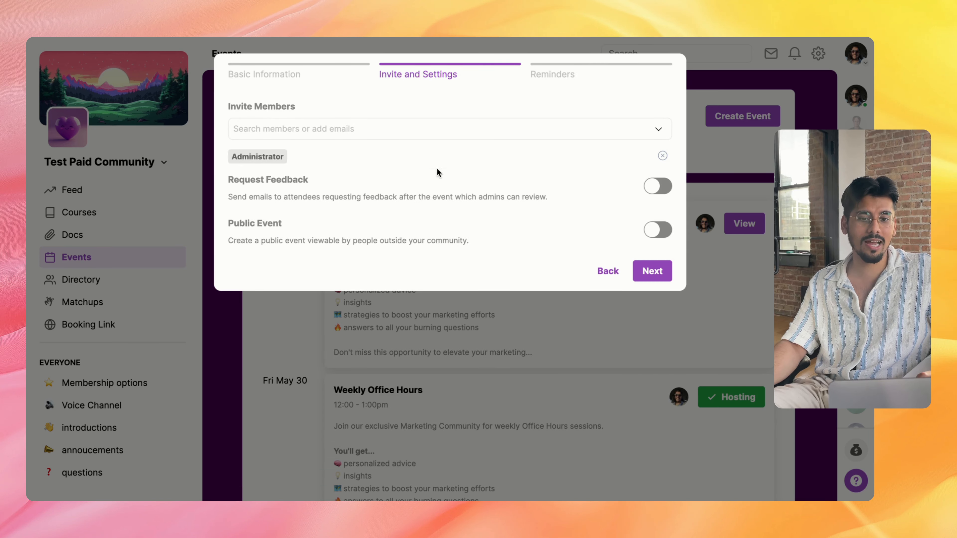
left_click(367, 131)
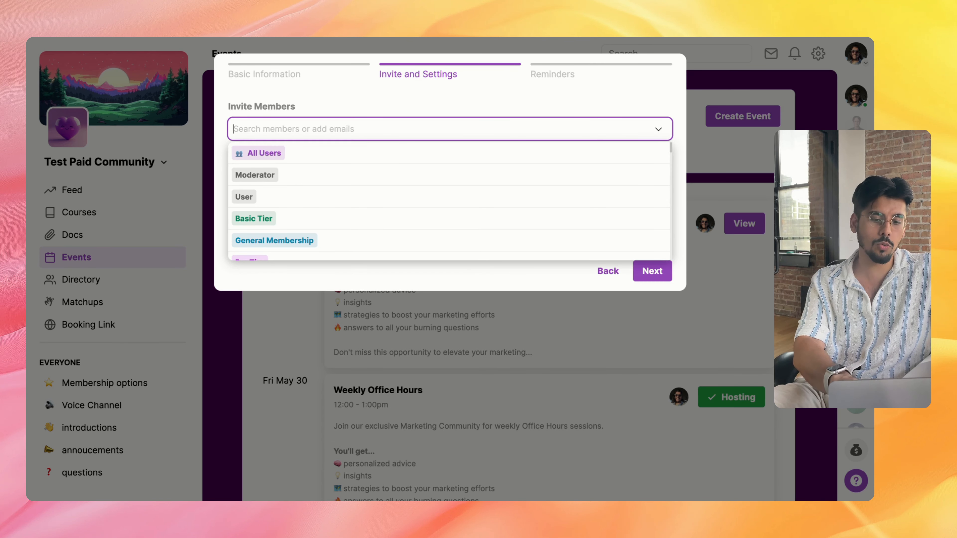
type("seo")
left_click(349, 177)
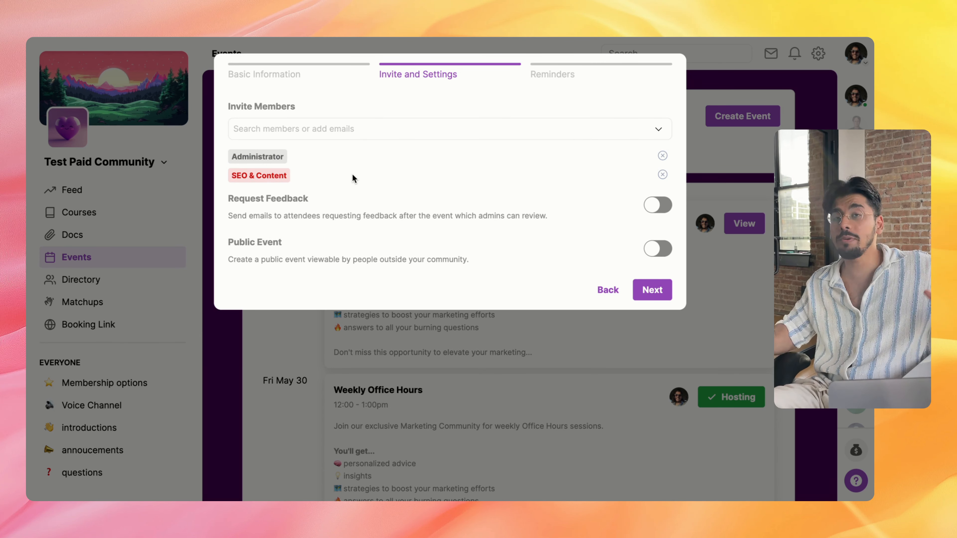